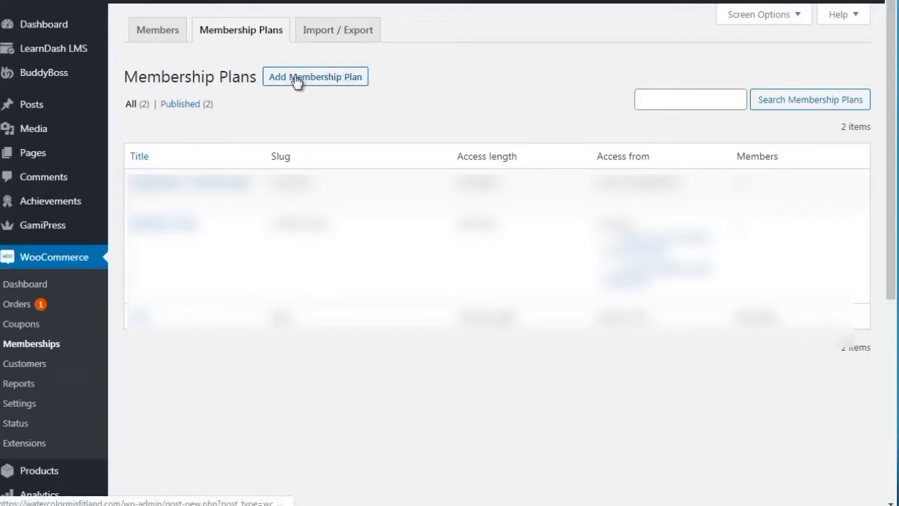
- Create a new membership plan titled "Free Level 2"
{"action": "left_click", "coordinate": [325, 79]}
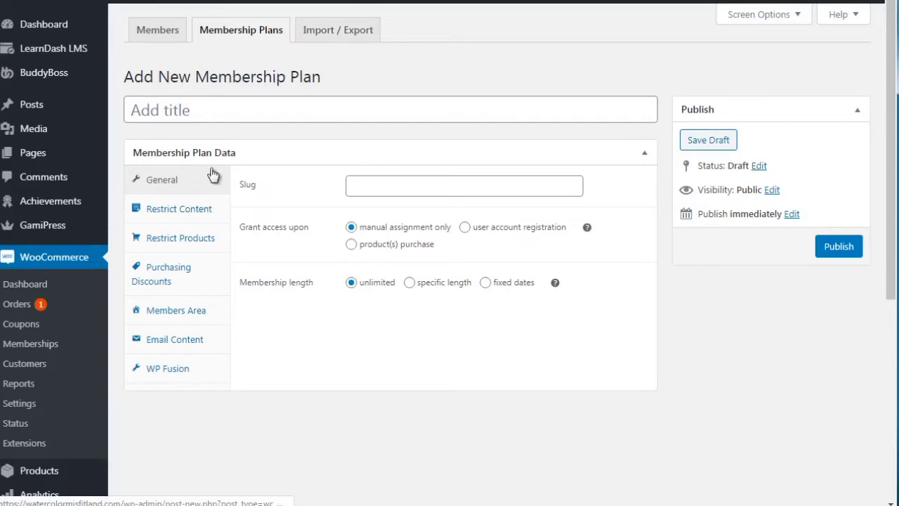
{"action": "left_click", "coordinate": [213, 109]}
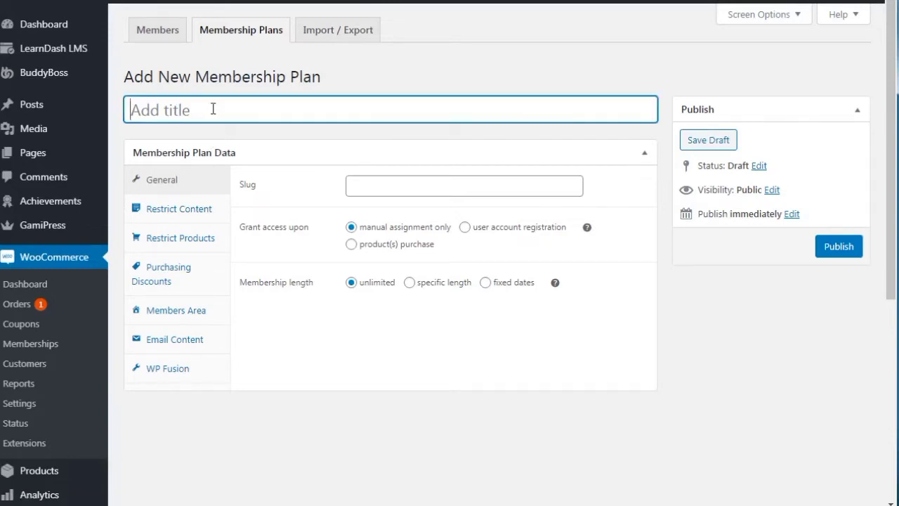
{"action": "type", "text": "Free Level"}
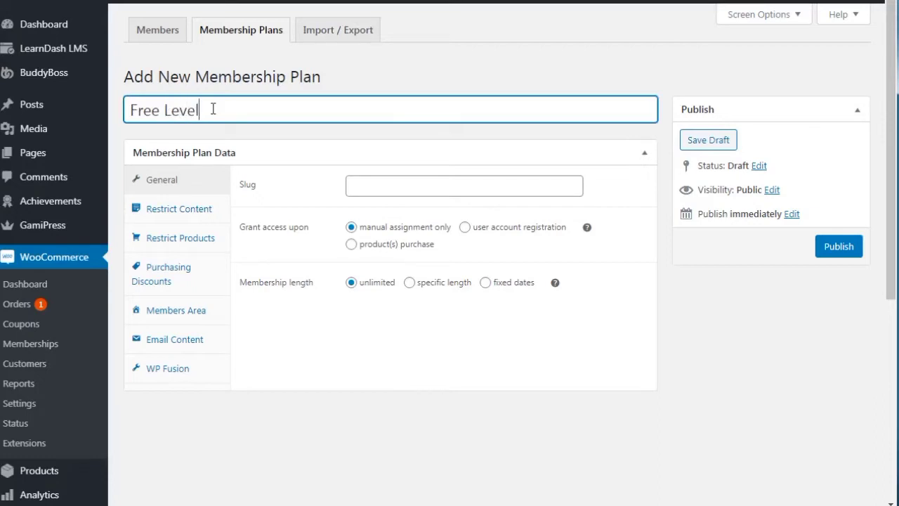
{"action": "type", "text": " 2"}
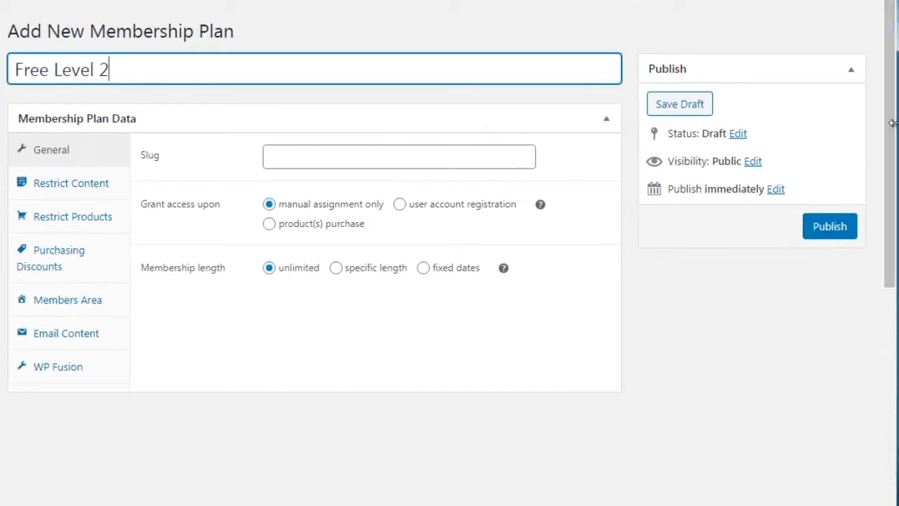
- Set the membership plan's slug to free-level-2-test
{"action": "scroll", "coordinate": [891, 123], "scroll_direction": "down", "scroll_amount": 1}
{"action": "left_click", "coordinate": [293, 148]}
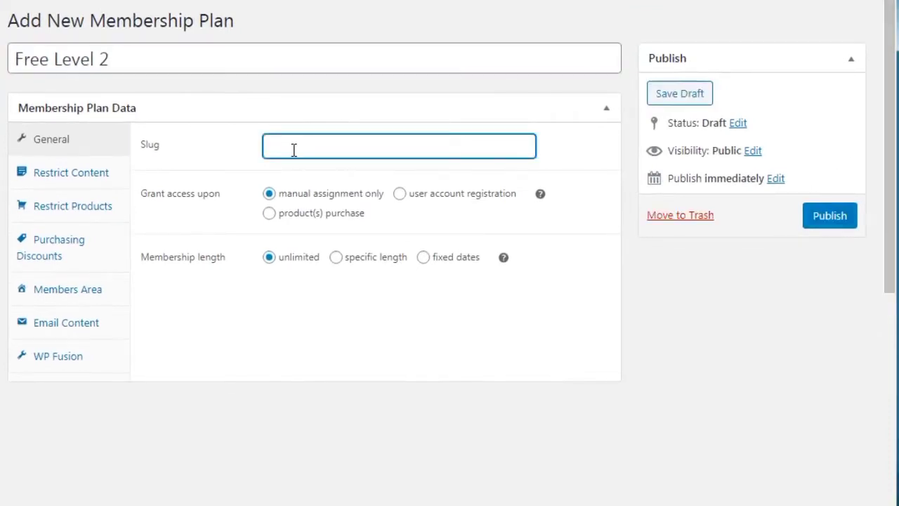
{"action": "type", "text": "free-level"}
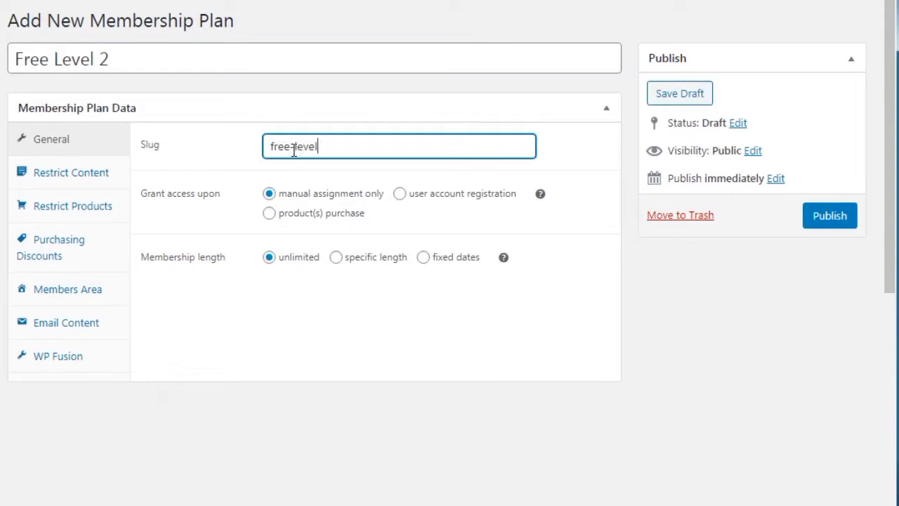
{"action": "type", "text": "-2-test"}
{"action": "left_click", "coordinate": [239, 380]}
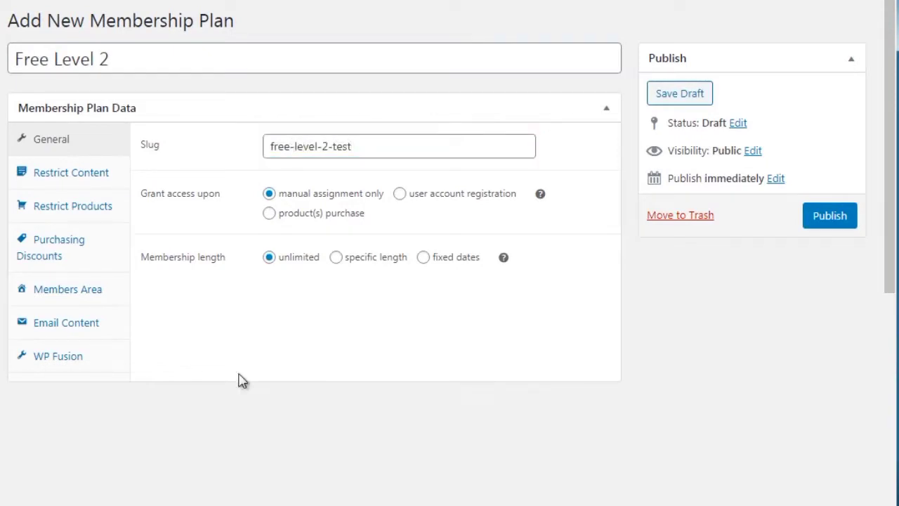
- Set the plan to grant access upon user account registration
{"action": "key", "text": "ctrl+plus"}
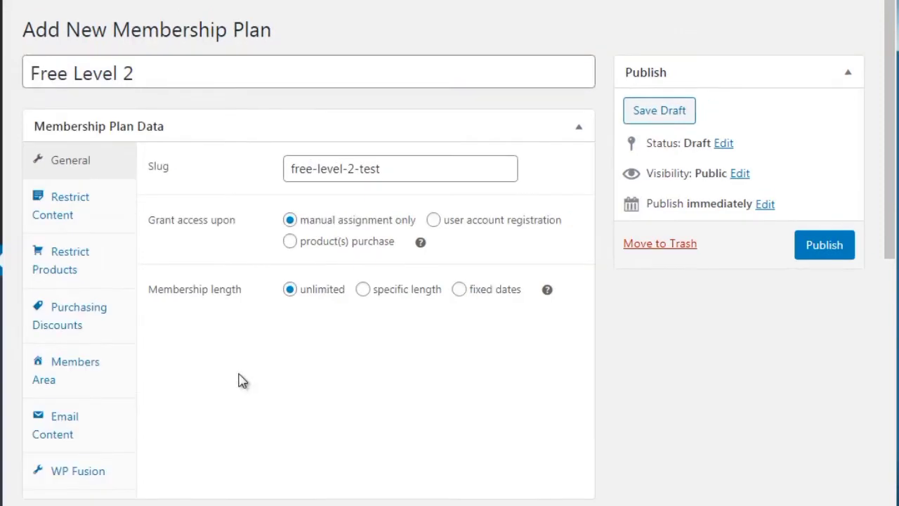
{"action": "key", "text": "ctrl+plus"}
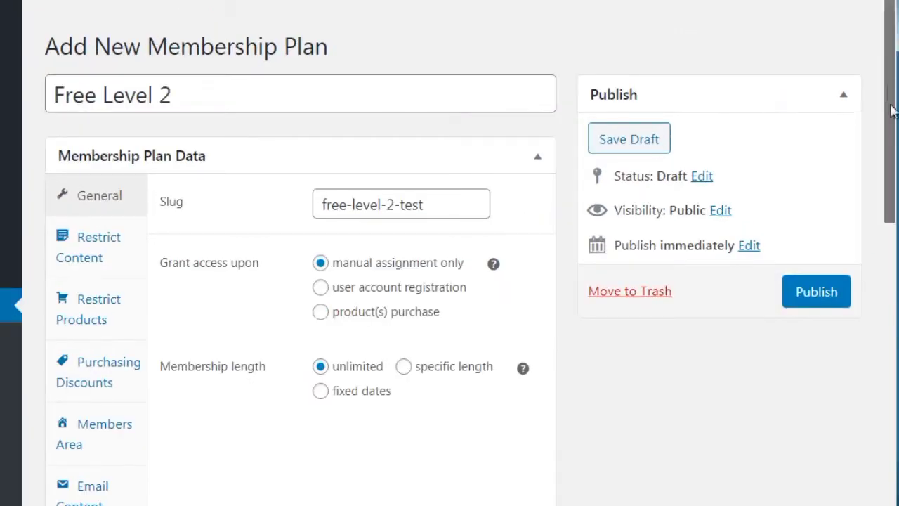
{"action": "left_click_drag", "start_coordinate": [890, 109], "coordinate": [890, 340]}
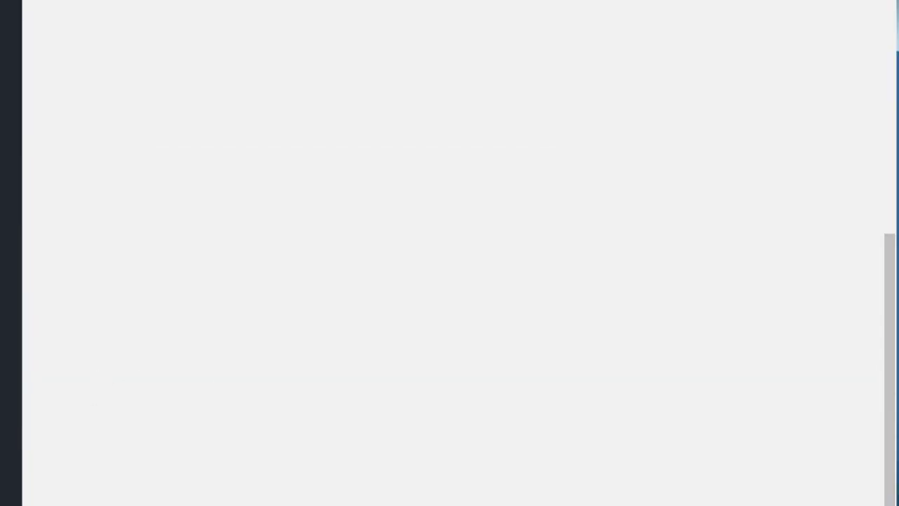
{"action": "left_click", "coordinate": [5, 457]}
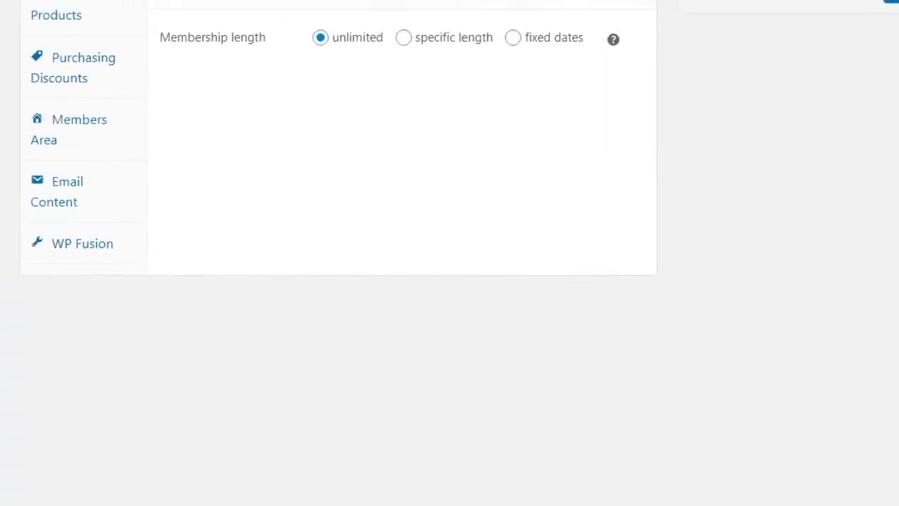
{"action": "left_click_drag", "start_coordinate": [889, 352], "coordinate": [890, 179]}
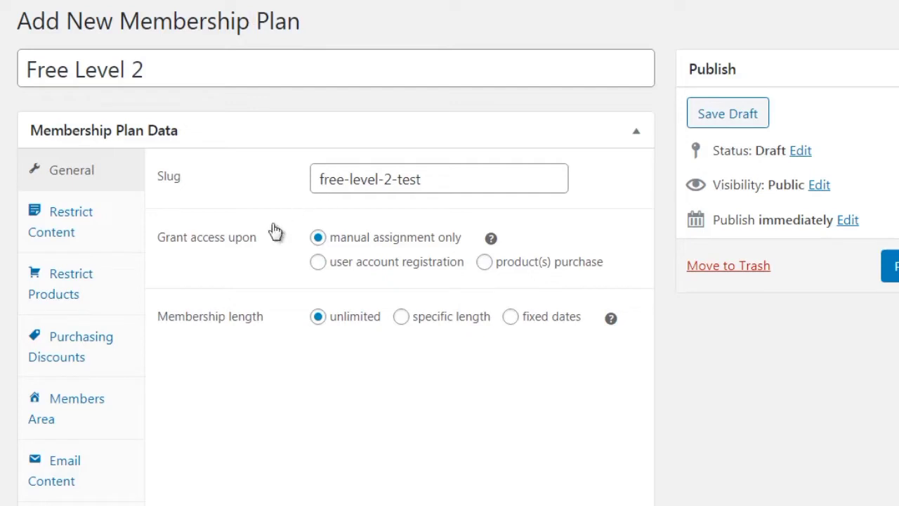
{"action": "left_click", "coordinate": [371, 271]}
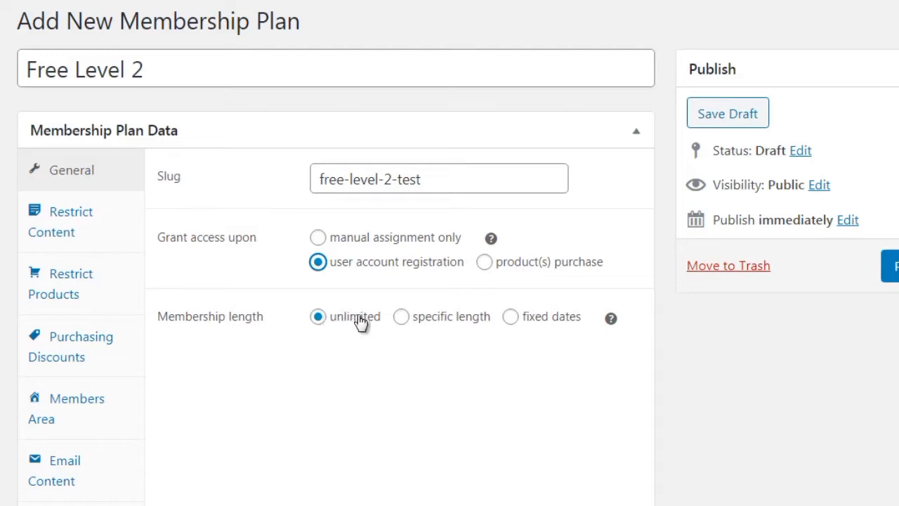
{"action": "left_click", "coordinate": [119, 229]}
{"action": "left_click", "coordinate": [117, 181]}
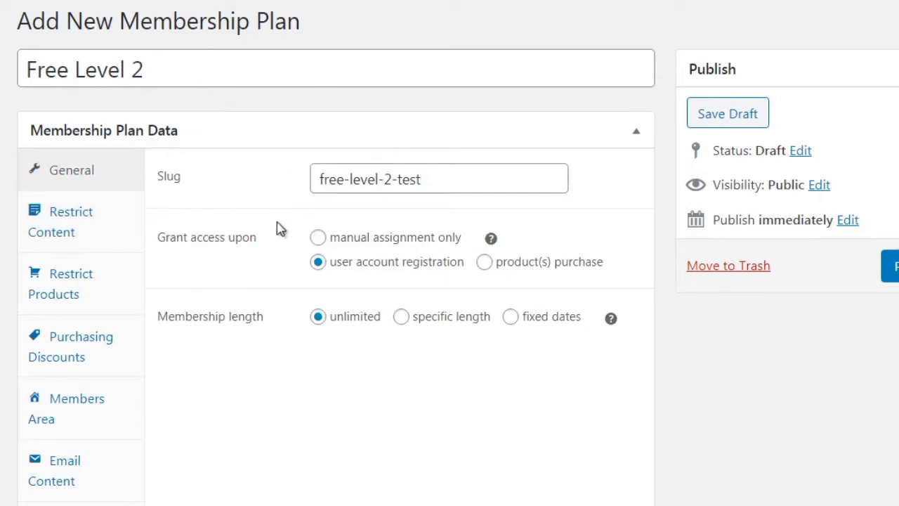
- Add a content restriction rule to the plan, ticking the rule list's overall checkbox and setting the rule type to Pages
{"action": "left_click", "coordinate": [86, 224]}
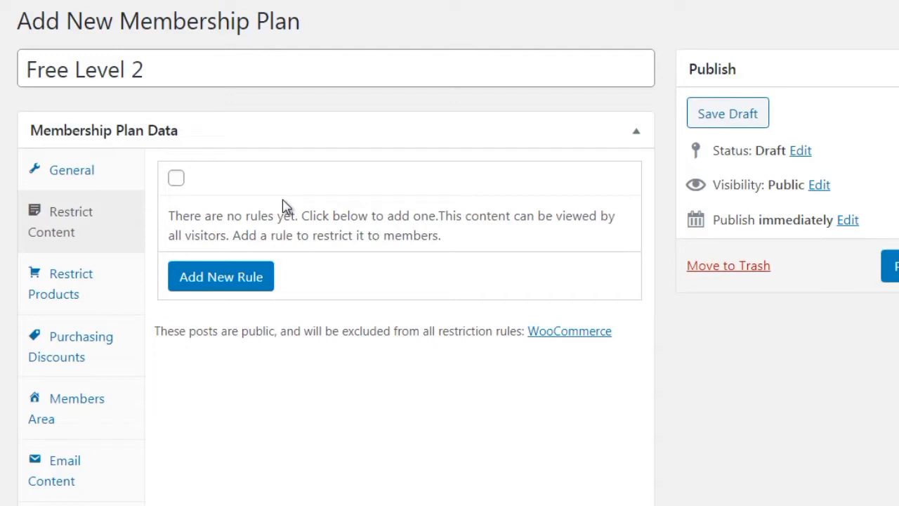
{"action": "left_click", "coordinate": [177, 180]}
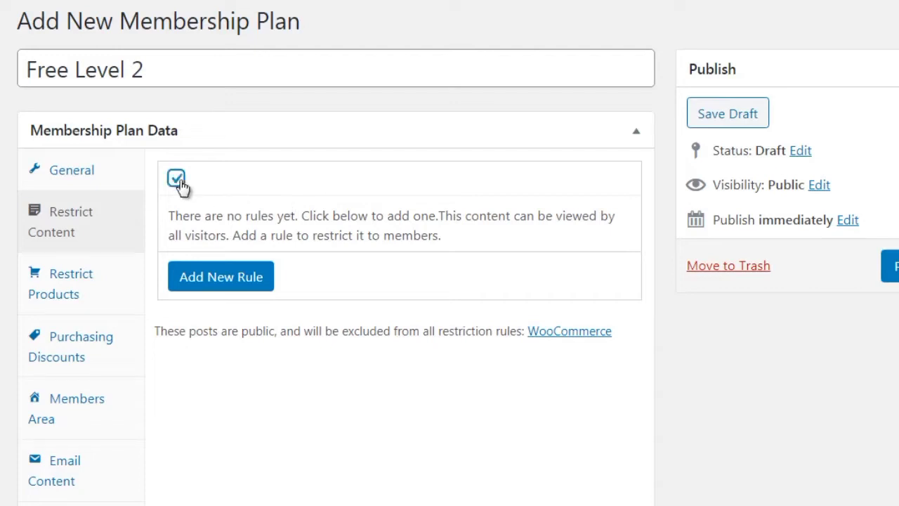
{"action": "left_click", "coordinate": [240, 283]}
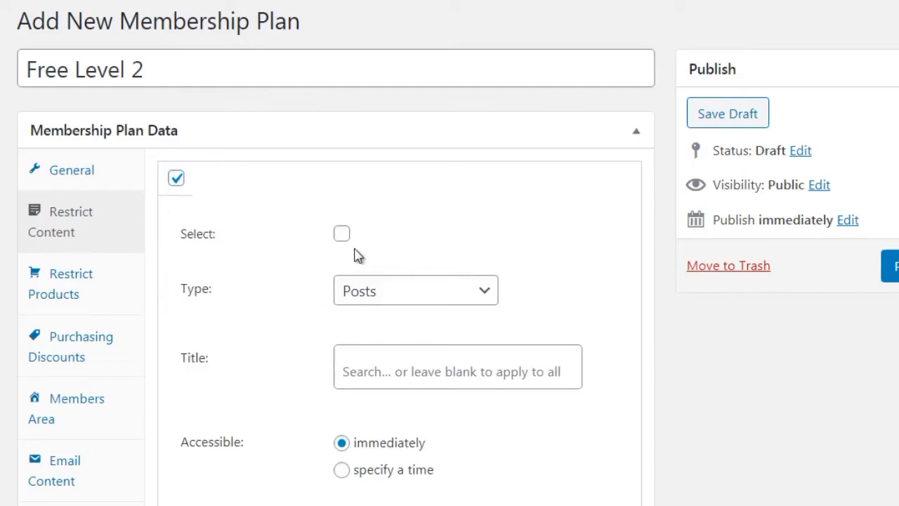
{"action": "left_click", "coordinate": [375, 301]}
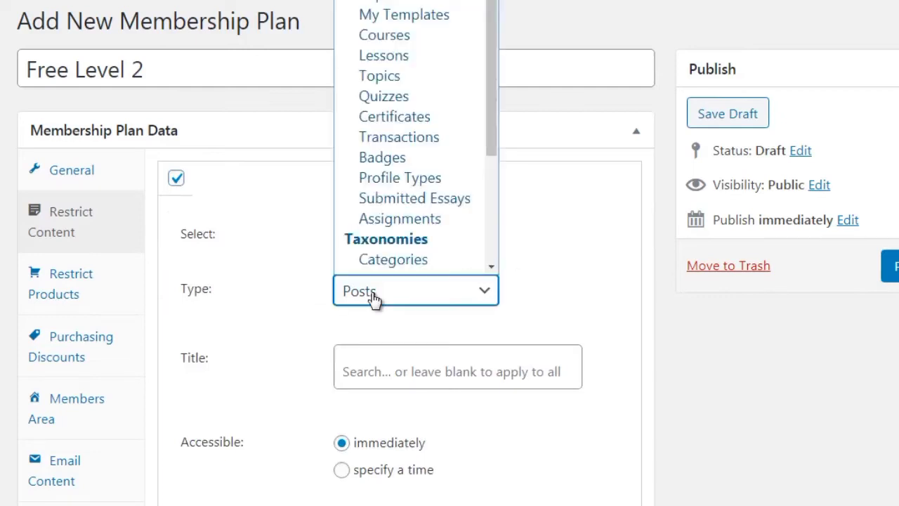
{"action": "scroll", "coordinate": [414, 141], "scroll_direction": "down", "scroll_amount": 1}
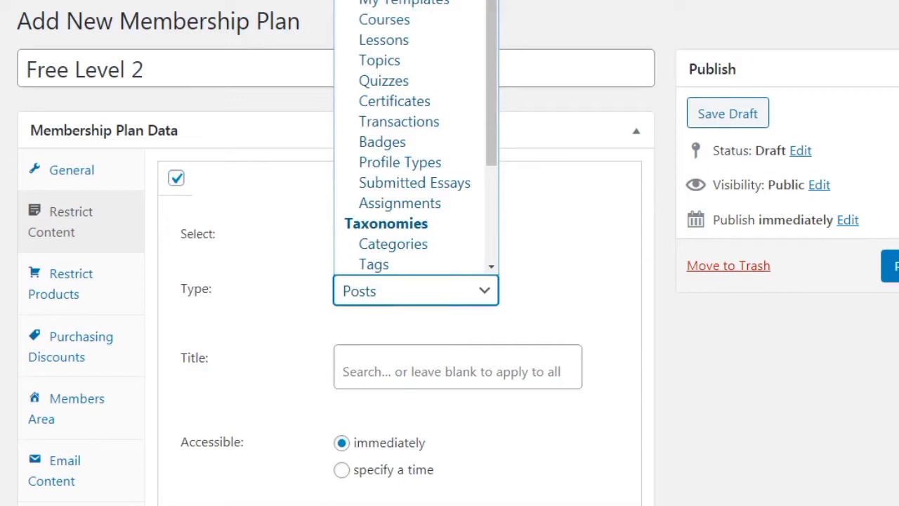
{"action": "left_click", "coordinate": [373, 1]}
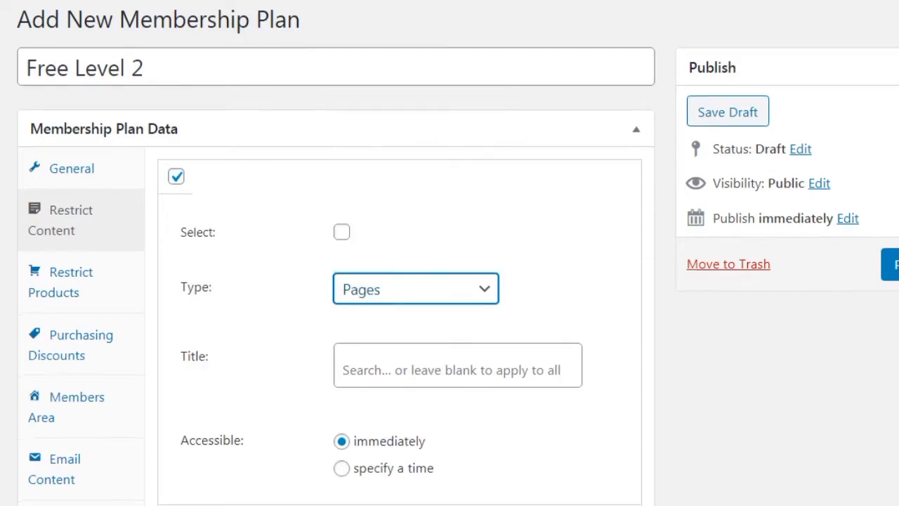
{"action": "scroll", "coordinate": [735, 220], "scroll_direction": "down", "scroll_amount": 2}
{"action": "left_click", "coordinate": [667, 209]}
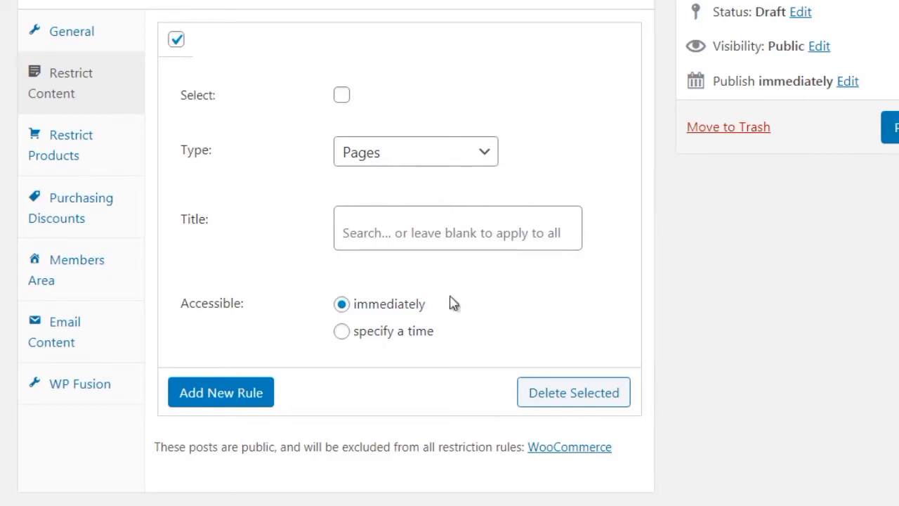
- Review the content types offered for the Pages rule and try its specify-a-time access option before returning it to immediate access
{"action": "left_click", "coordinate": [378, 169]}
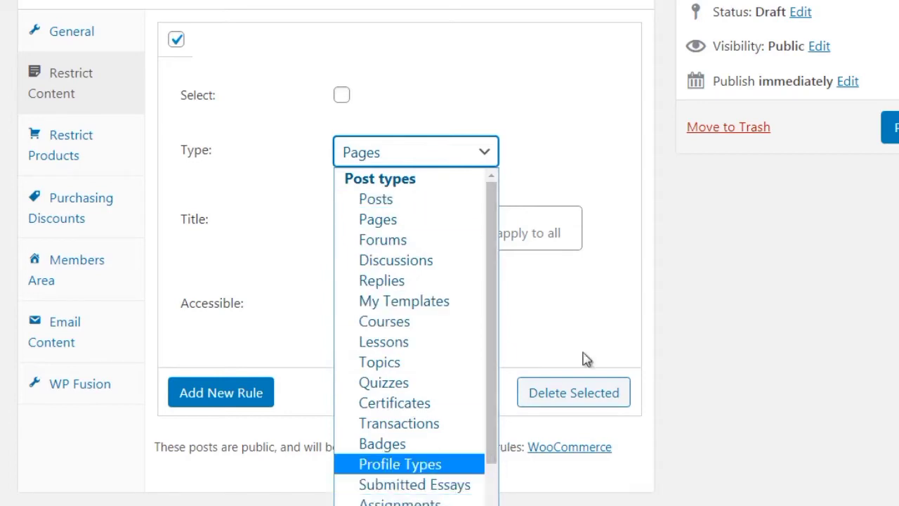
{"action": "left_click", "coordinate": [665, 261]}
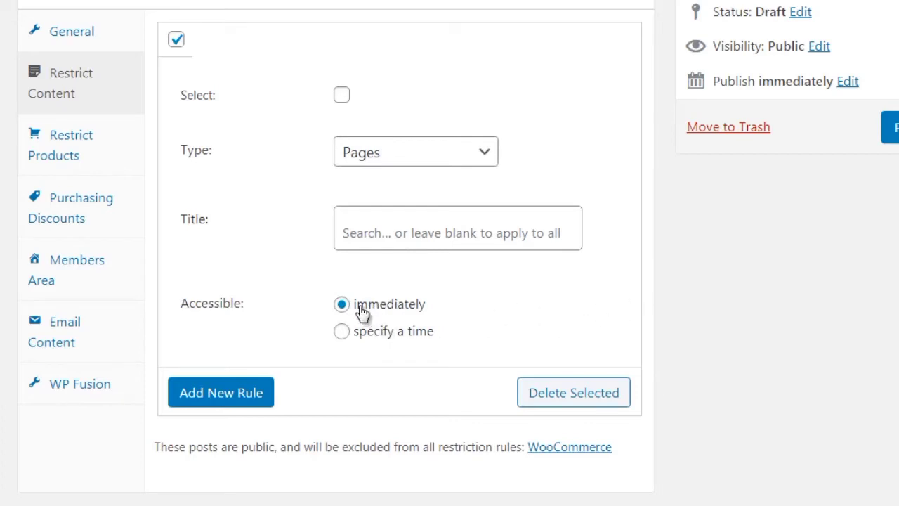
{"action": "left_click", "coordinate": [368, 337]}
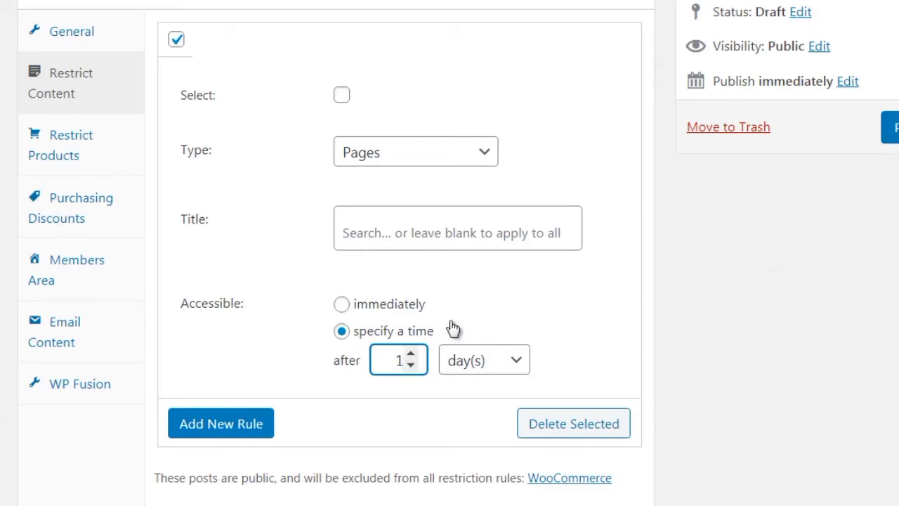
{"action": "left_click", "coordinate": [416, 304]}
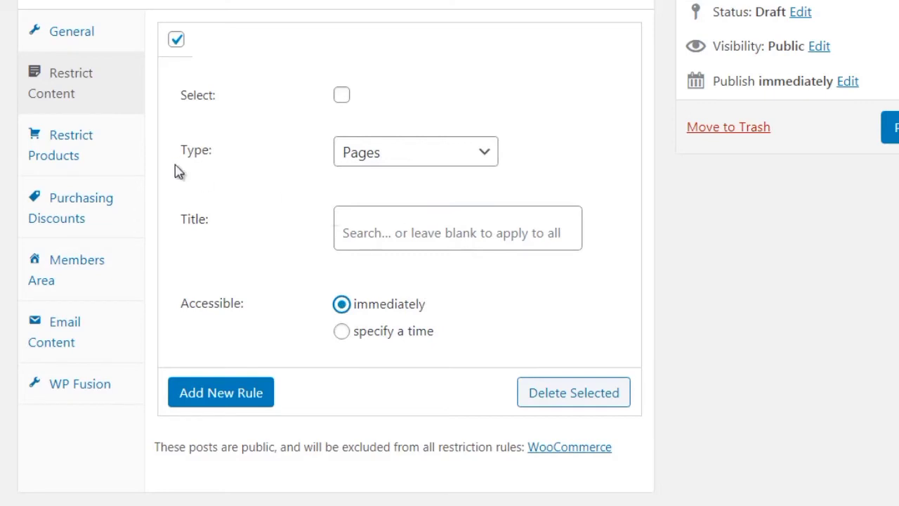
- Add a product restriction rule to the plan and look through its type options, keeping Products
{"action": "left_click", "coordinate": [125, 148]}
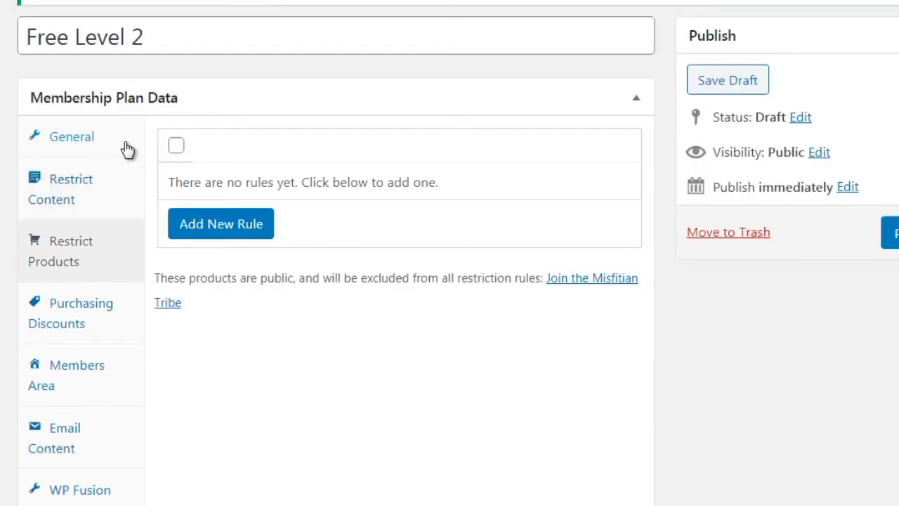
{"action": "left_click", "coordinate": [248, 229]}
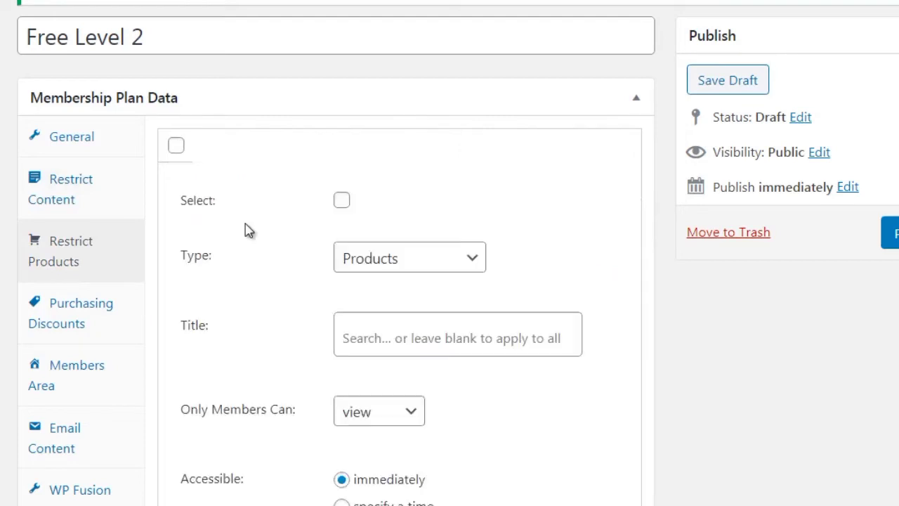
{"action": "left_click", "coordinate": [363, 258]}
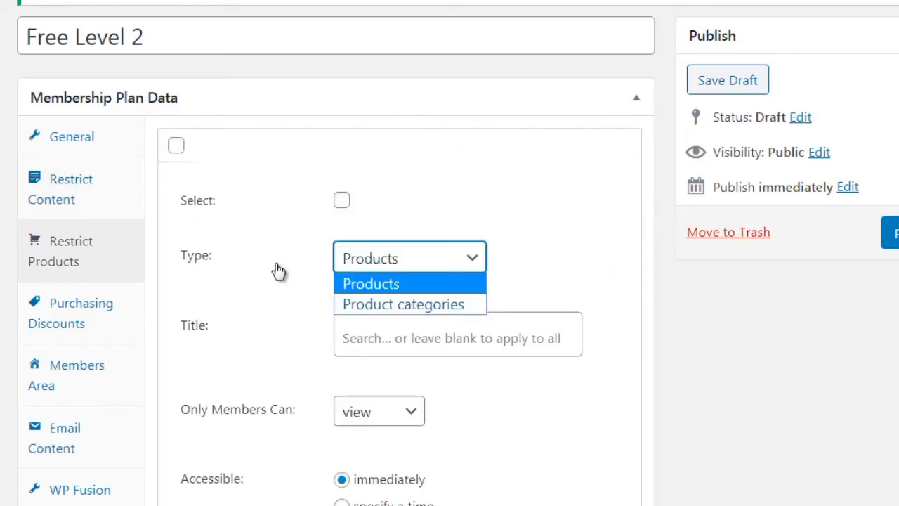
{"action": "left_click", "coordinate": [157, 251]}
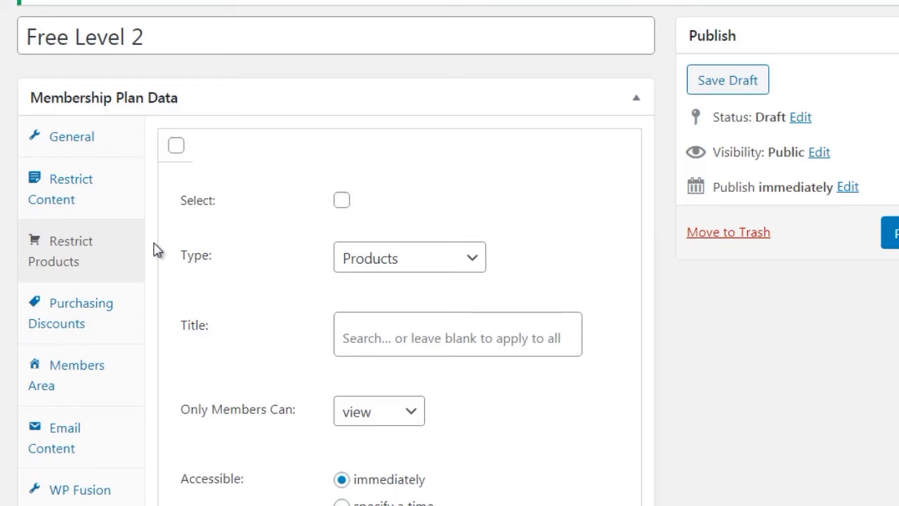
{"action": "left_click_drag", "start_coordinate": [156, 251], "coordinate": [307, 99]}
{"action": "left_click", "coordinate": [309, 92]}
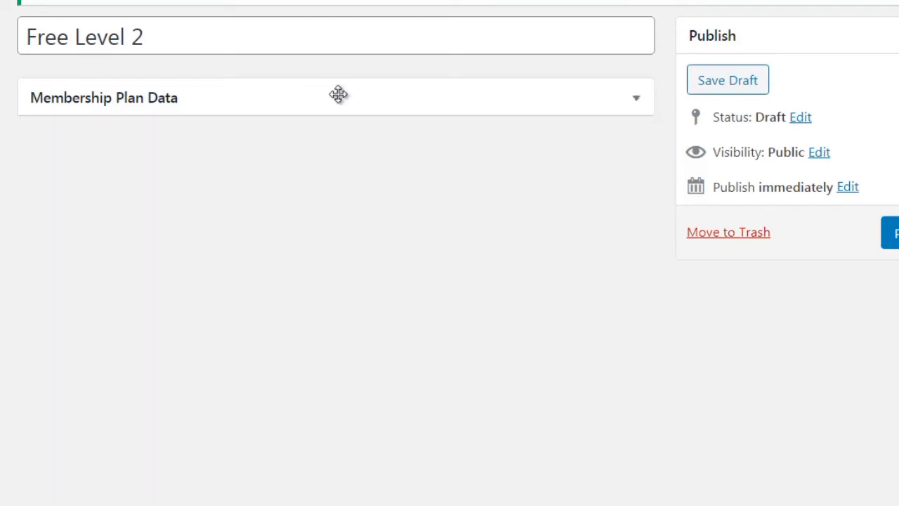
{"action": "left_click", "coordinate": [339, 95]}
{"action": "left_click", "coordinate": [496, 65]}
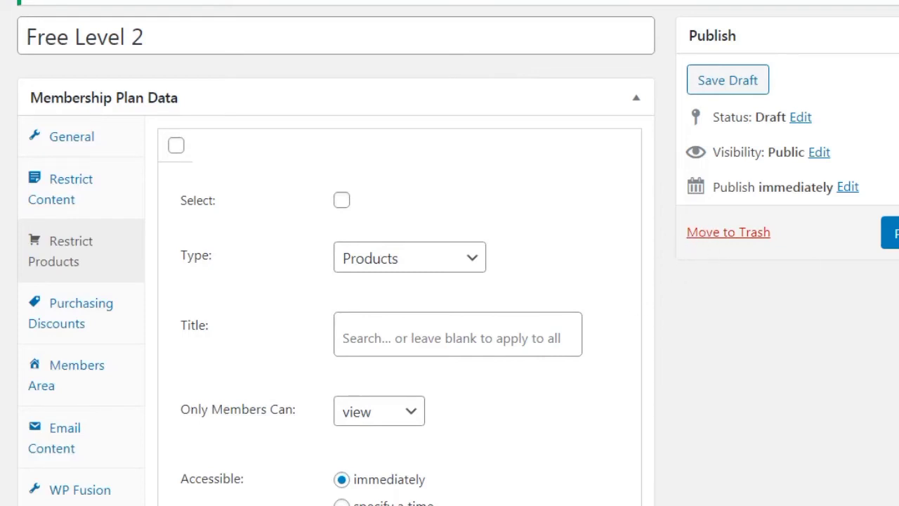
- Select the new product restriction rule
{"action": "scroll", "coordinate": [450, 253], "scroll_direction": "down", "scroll_amount": 1}
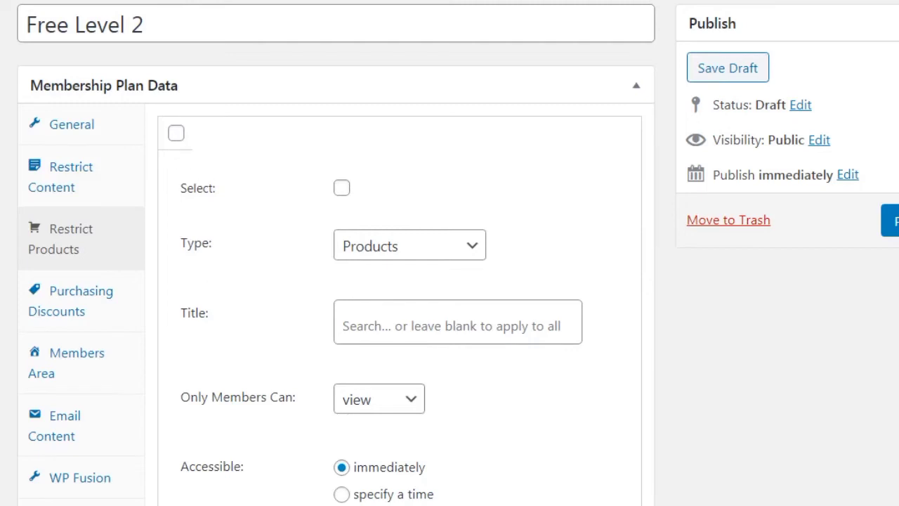
{"action": "left_click", "coordinate": [341, 188]}
- Add a purchasing discount rule to the plan and look through its discount and type options, keeping Products and %
{"action": "left_click", "coordinate": [332, 504]}
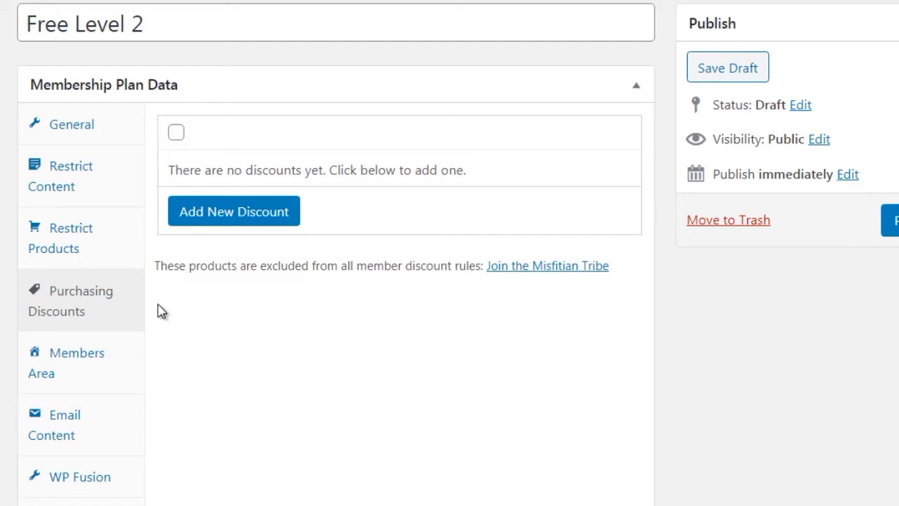
{"action": "left_click", "coordinate": [254, 213]}
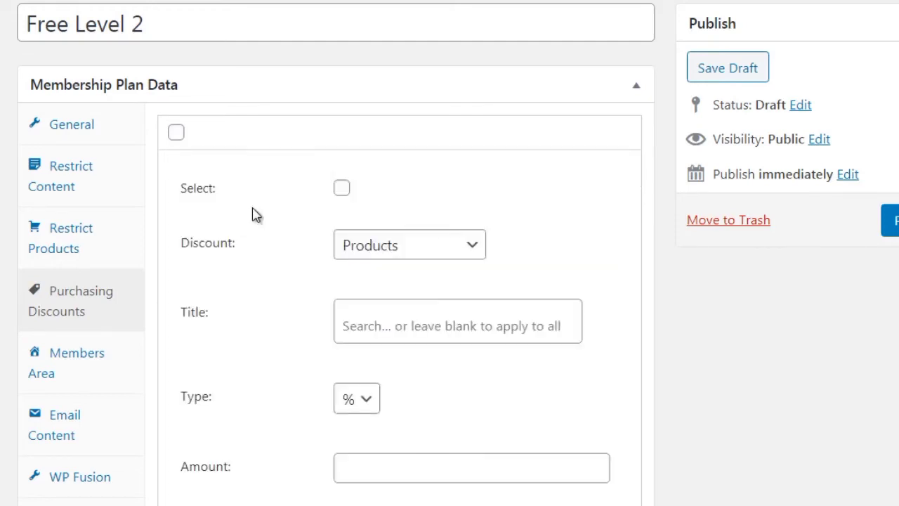
{"action": "left_click", "coordinate": [366, 258]}
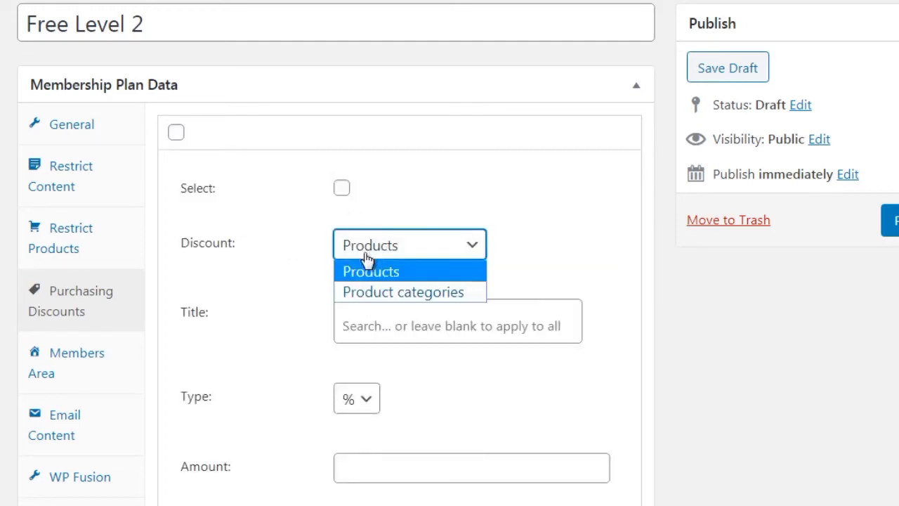
{"action": "left_click", "coordinate": [292, 303]}
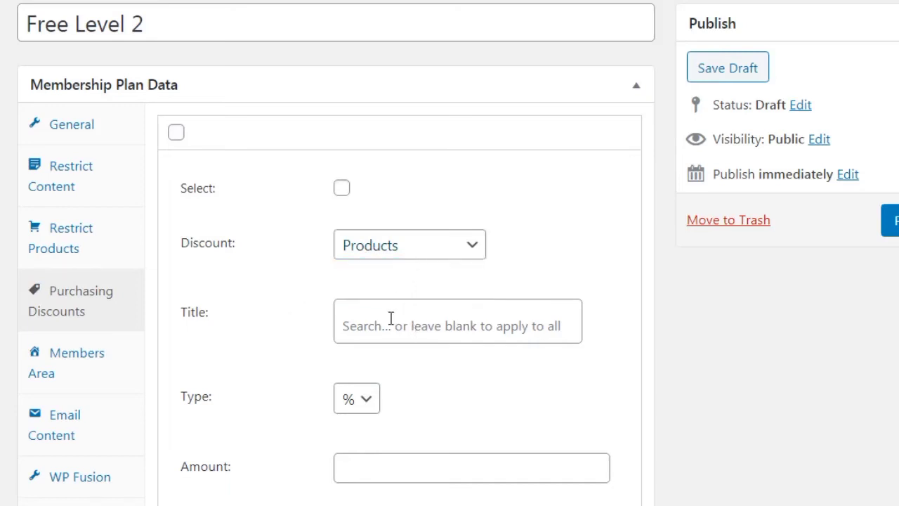
{"action": "left_click", "coordinate": [366, 398]}
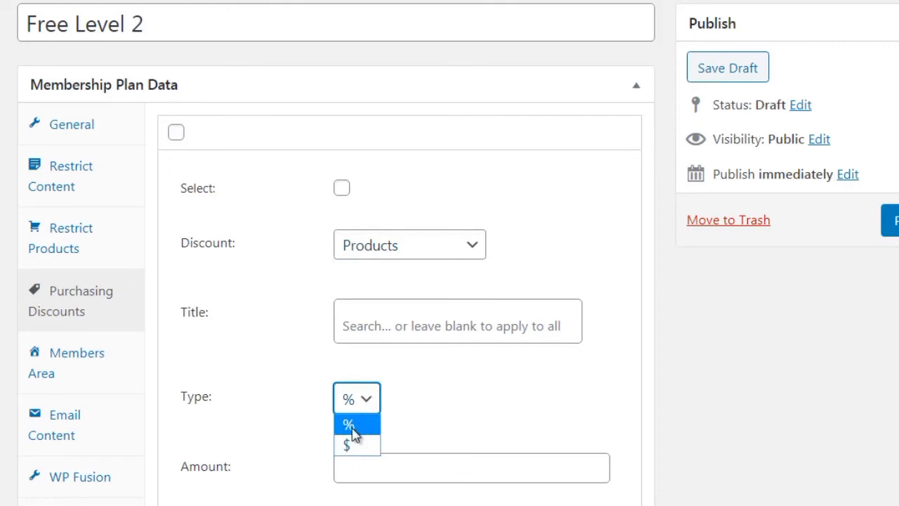
{"action": "left_click", "coordinate": [161, 373]}
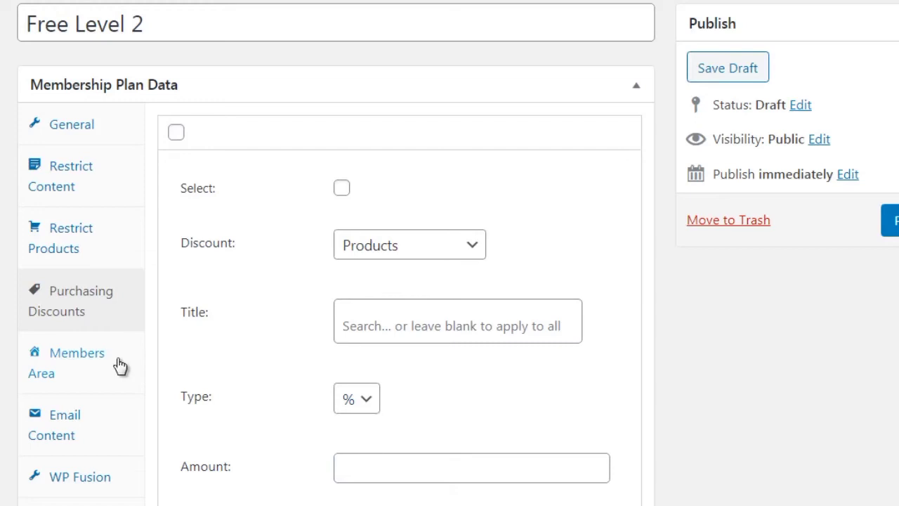
- Remove the Content, Products, Discounts, Notes and Manage sections from the plan's Members Area
{"action": "left_click", "coordinate": [120, 366]}
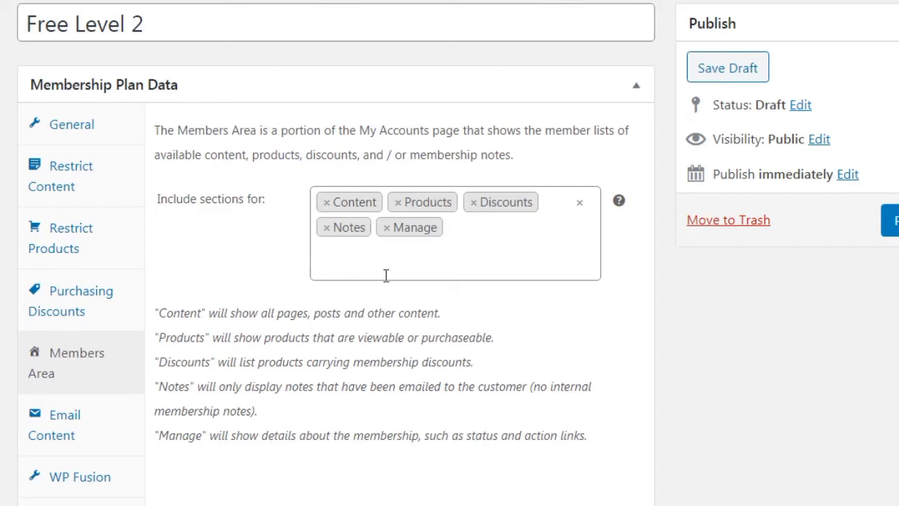
{"action": "left_click", "coordinate": [326, 203]}
{"action": "left_click", "coordinate": [325, 203]}
{"action": "left_click", "coordinate": [326, 203]}
{"action": "left_click", "coordinate": [326, 203]}
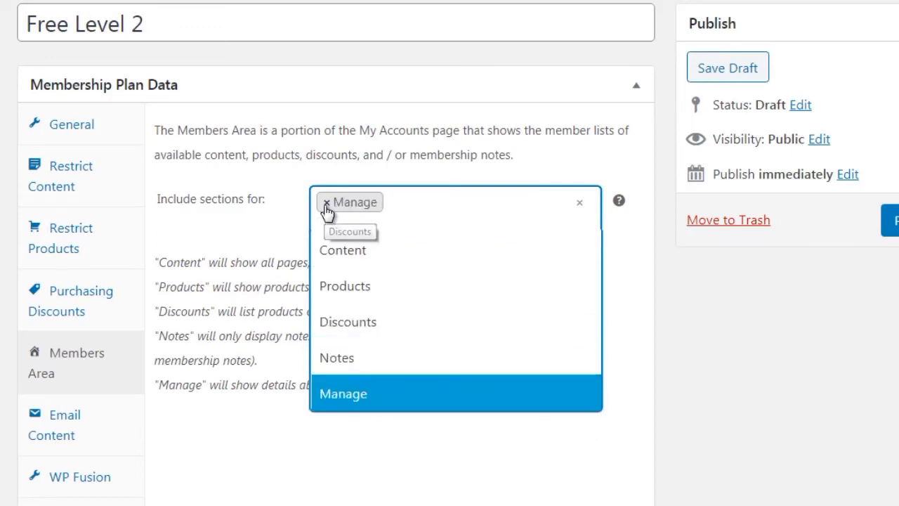
{"action": "left_click", "coordinate": [326, 203]}
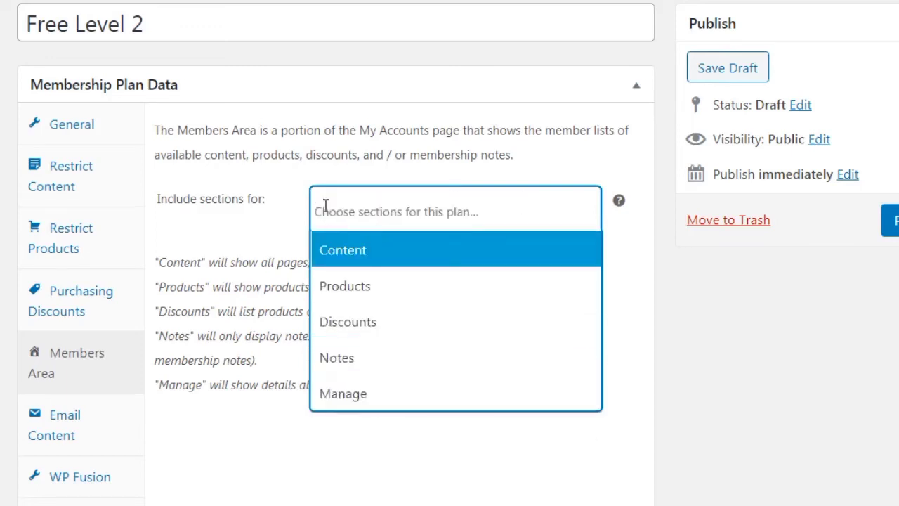
- Include the Products, Discounts, Notes and Manage sections in the plan's Members Area
{"action": "left_click", "coordinate": [263, 475]}
{"action": "left_click", "coordinate": [379, 209]}
{"action": "left_click", "coordinate": [365, 288]}
{"action": "left_click", "coordinate": [327, 457]}
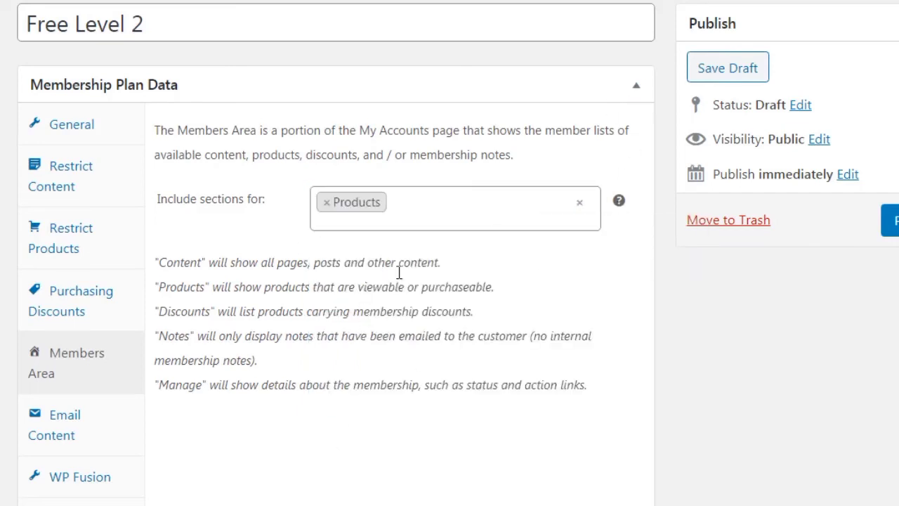
{"action": "left_click", "coordinate": [398, 206]}
{"action": "left_click", "coordinate": [379, 312]}
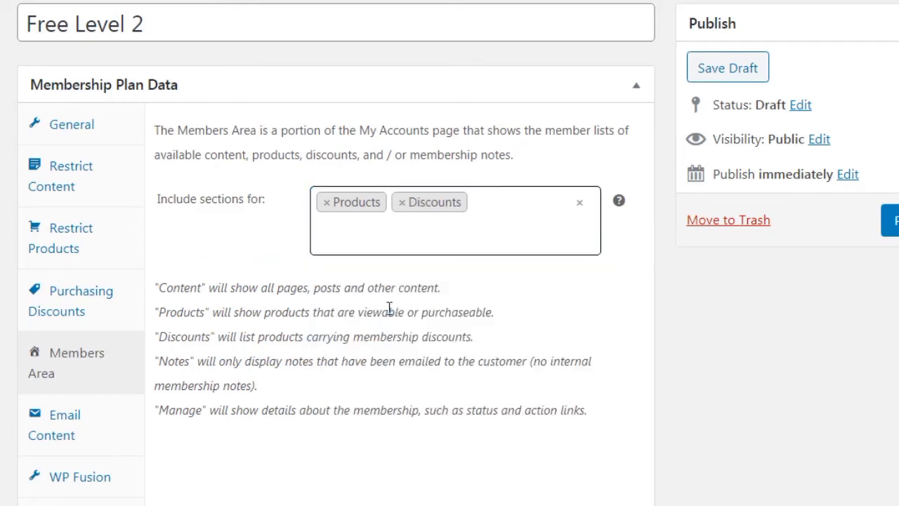
{"action": "left_click", "coordinate": [501, 209]}
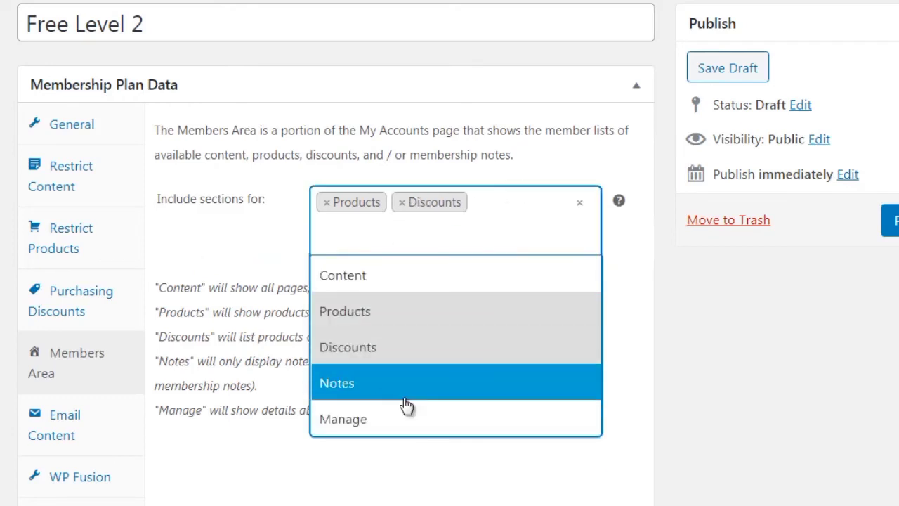
{"action": "left_click", "coordinate": [406, 406]}
{"action": "left_click", "coordinate": [487, 235]}
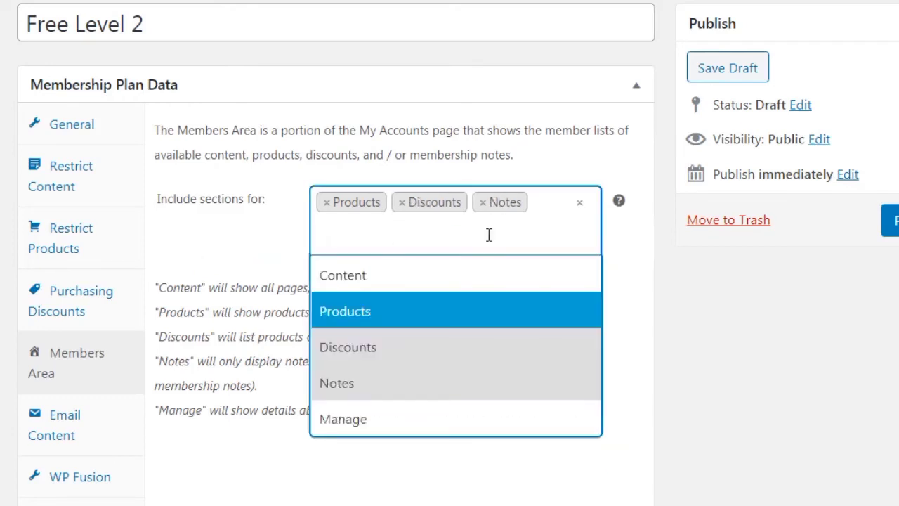
{"action": "left_click", "coordinate": [419, 429]}
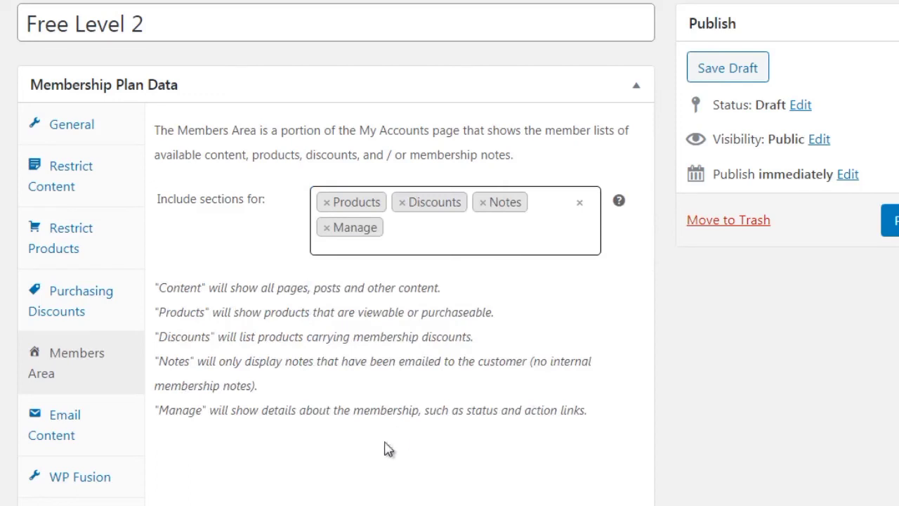
- Check the plan's email content settings and rename the plan "Premium - $97 one time fee (all access pass)"
{"action": "left_click", "coordinate": [117, 438]}
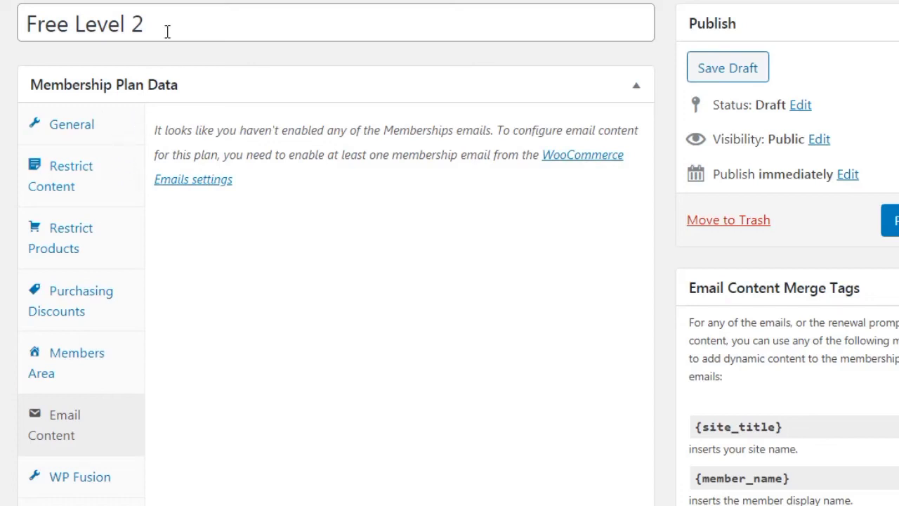
{"action": "left_click", "coordinate": [123, 128]}
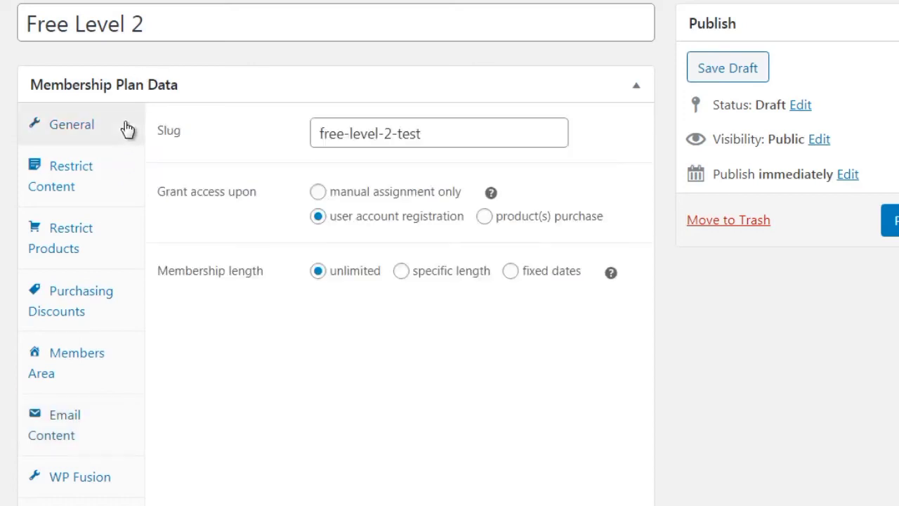
{"action": "left_click_drag", "start_coordinate": [168, 26], "coordinate": [11, 36]}
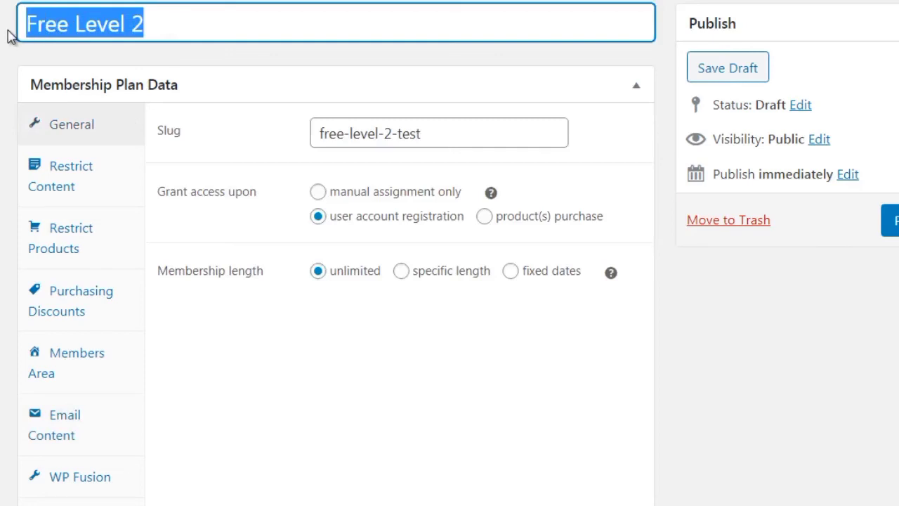
{"action": "type", "text": "Premium"}
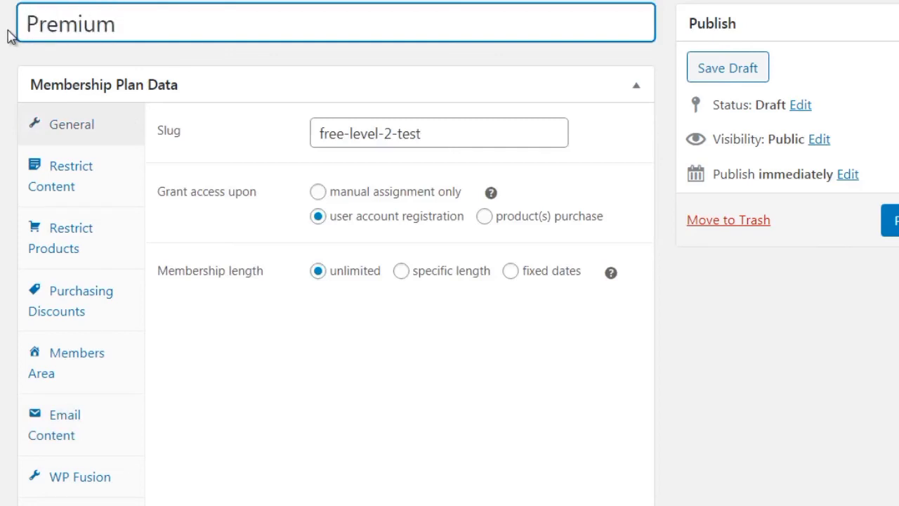
{"action": "type", "text": " - $97 one time fee"}
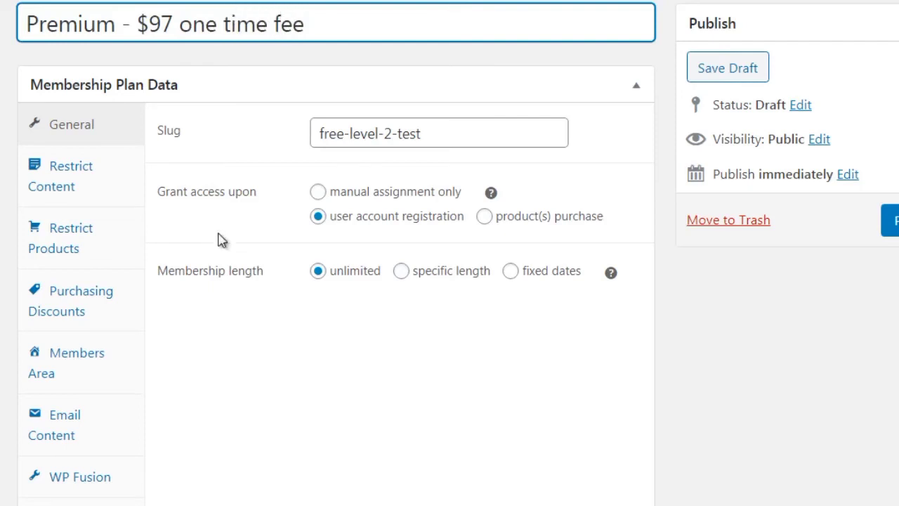
{"action": "type", "text": " ("}
{"action": "type", "text": "access"}
{"action": "key", "text": "BackSpace"}
{"action": "key", "text": "BackSpace"}
{"action": "key", "text": "BackSpace"}
{"action": "key", "text": "BackSpace"}
{"action": "key", "text": "BackSpace"}
{"action": "type", "text": "ll access pass)"}
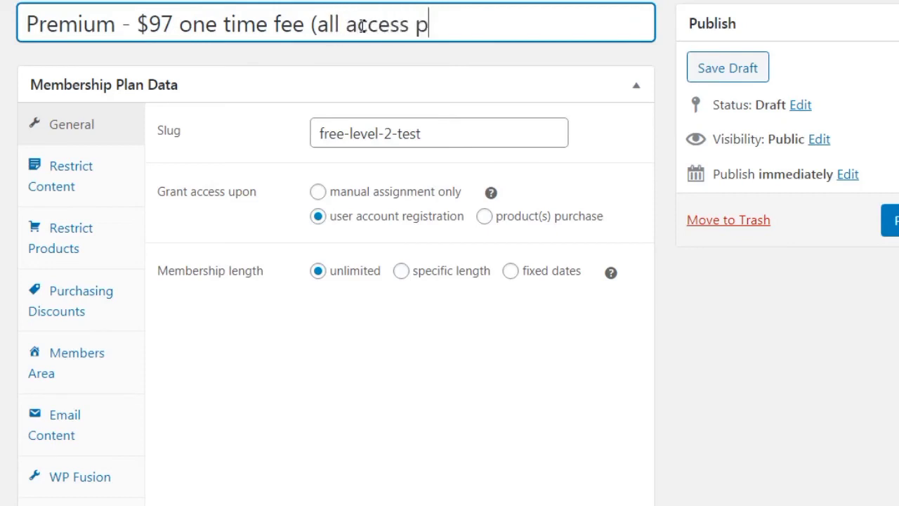
{"action": "left_click", "coordinate": [295, 367]}
- Set the plan's slug to "premium-level" and grant access upon product(s) purchase
{"action": "left_click_drag", "start_coordinate": [449, 132], "coordinate": [291, 119]}
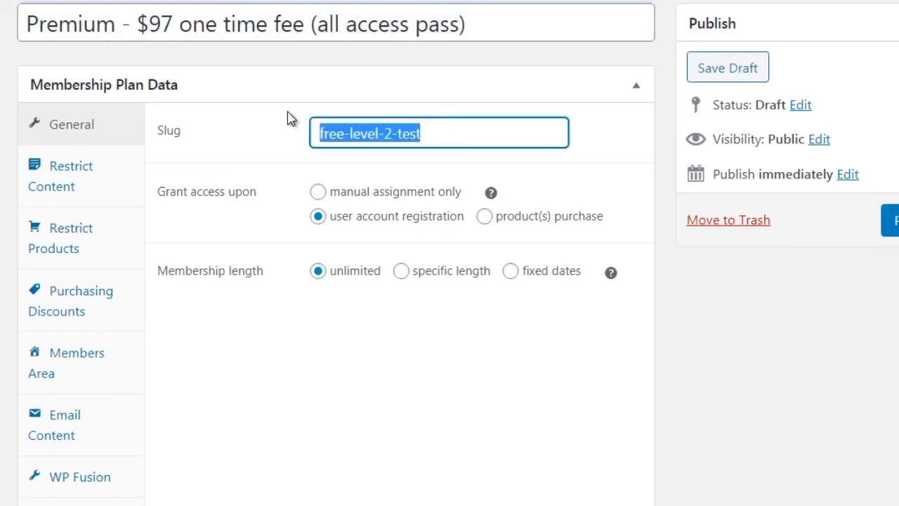
{"action": "type", "text": "premi"}
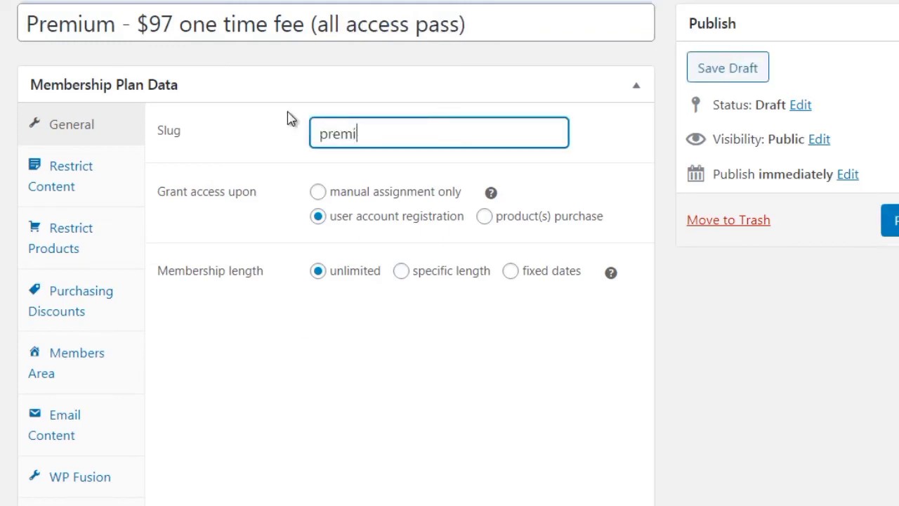
{"action": "type", "text": "um-level"}
{"action": "left_click", "coordinate": [490, 219]}
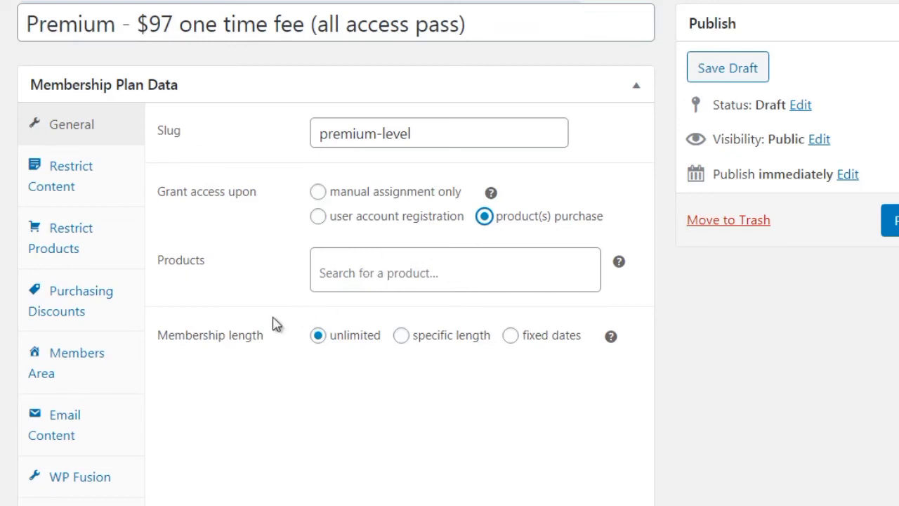
- Look through the types available for the premium plan's existing content restriction rule, leaving it on Pages
{"action": "left_click", "coordinate": [126, 190]}
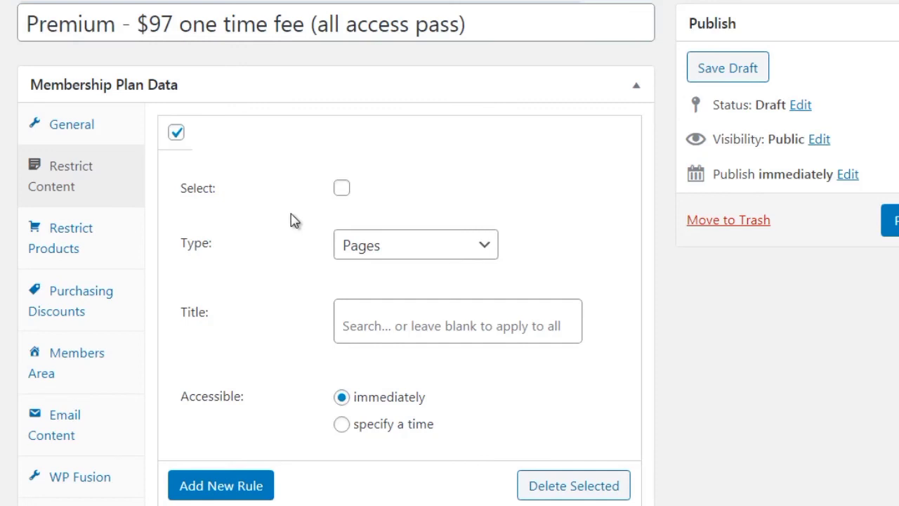
{"action": "left_click", "coordinate": [397, 248]}
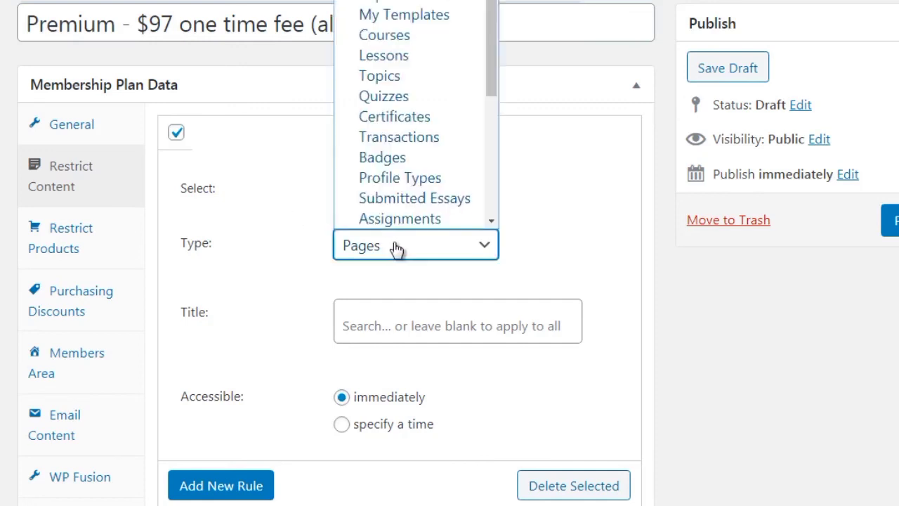
{"action": "left_click", "coordinate": [302, 261]}
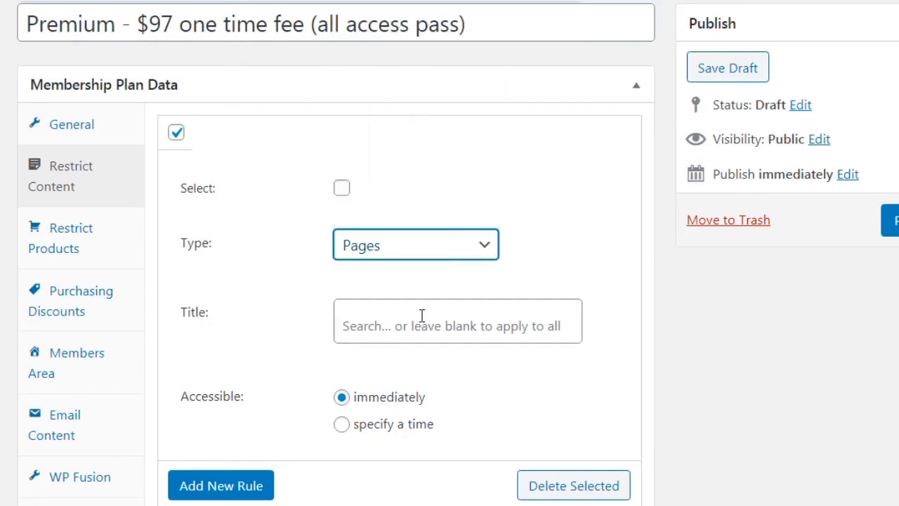
{"action": "left_click", "coordinate": [370, 245]}
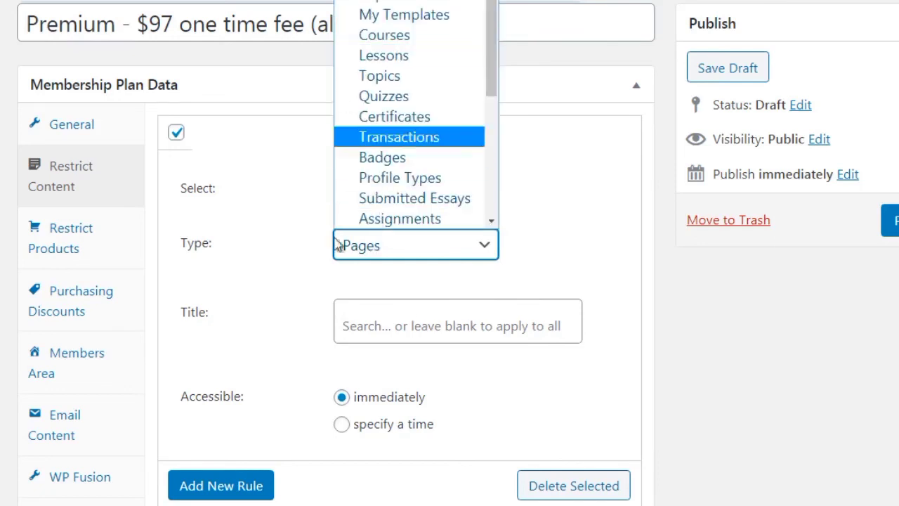
{"action": "left_click", "coordinate": [294, 377]}
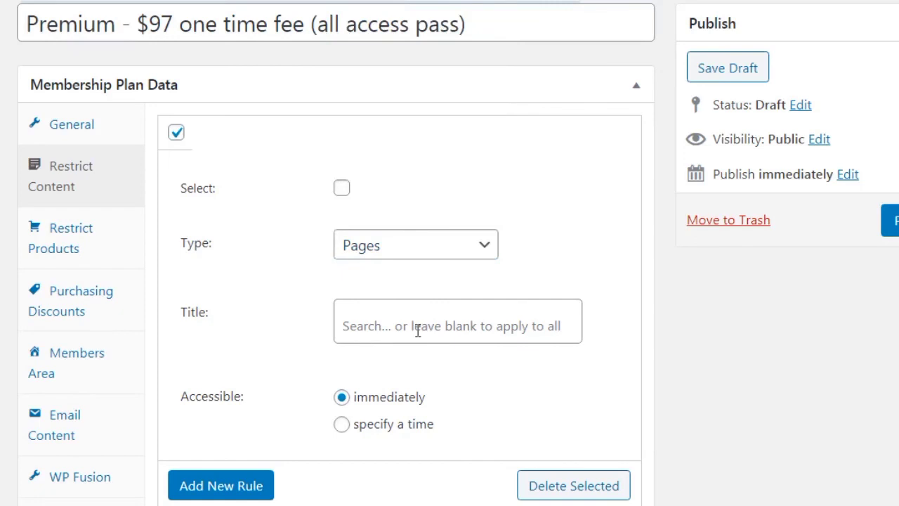
- Add a second content restriction rule below the Pages rule, keeping its Posts type and immediate access
{"action": "left_click", "coordinate": [207, 493]}
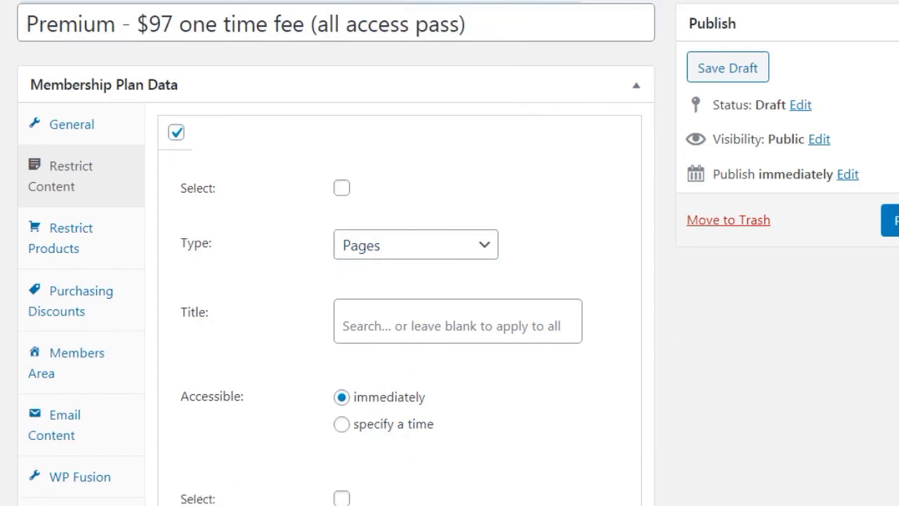
{"action": "scroll", "coordinate": [419, 316], "scroll_direction": "down", "scroll_amount": 3}
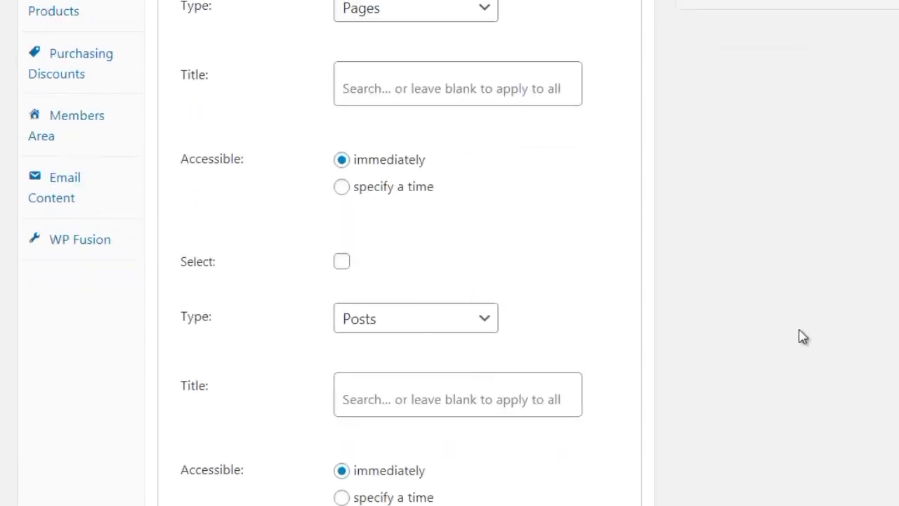
{"action": "scroll", "coordinate": [449, 253], "scroll_direction": "down", "scroll_amount": 2}
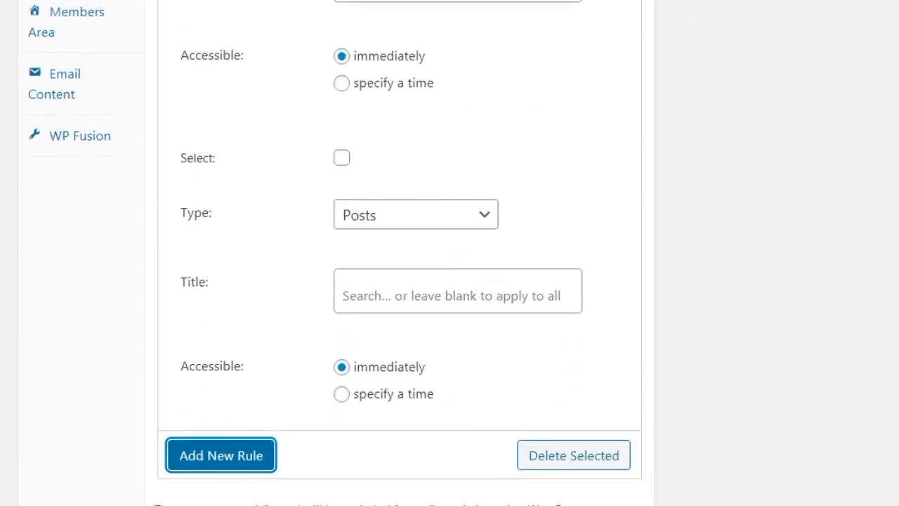
{"action": "scroll", "coordinate": [450, 253], "scroll_direction": "up", "scroll_amount": 4}
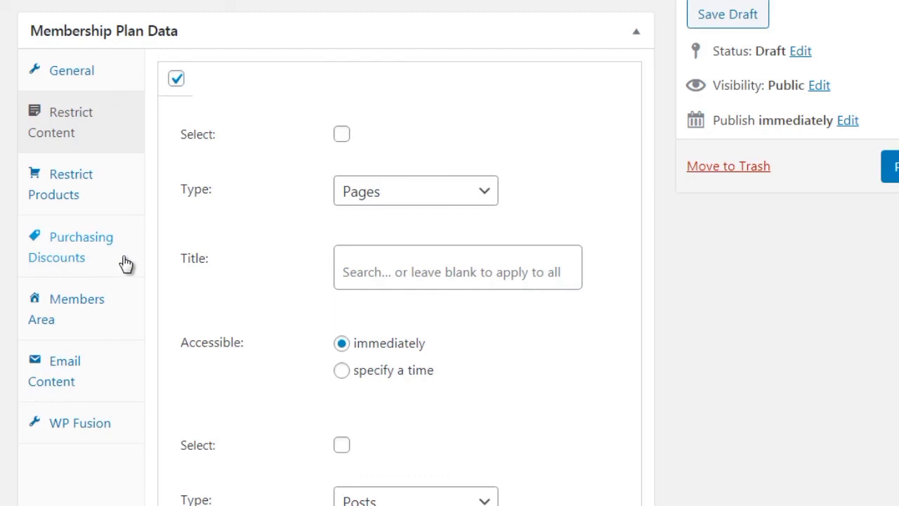
- Add the Content section to the plan's Members Area
{"action": "left_click", "coordinate": [120, 321]}
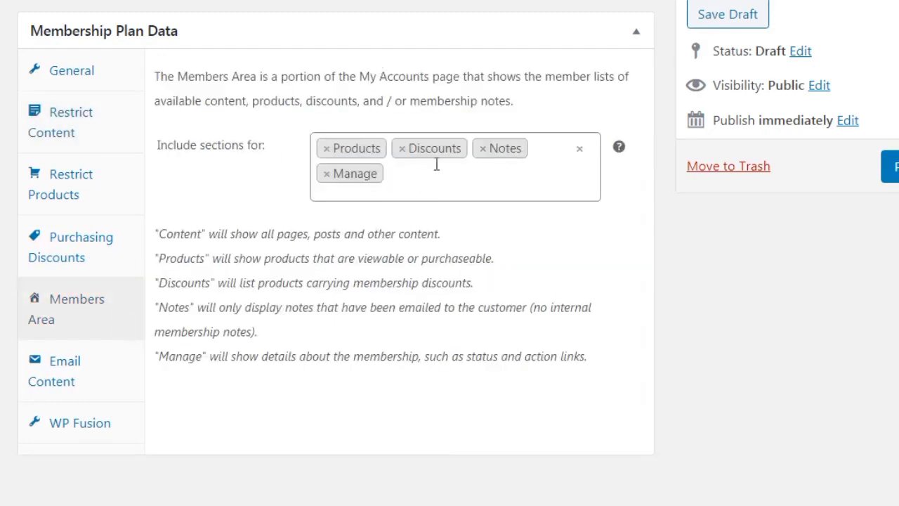
{"action": "left_click", "coordinate": [445, 185]}
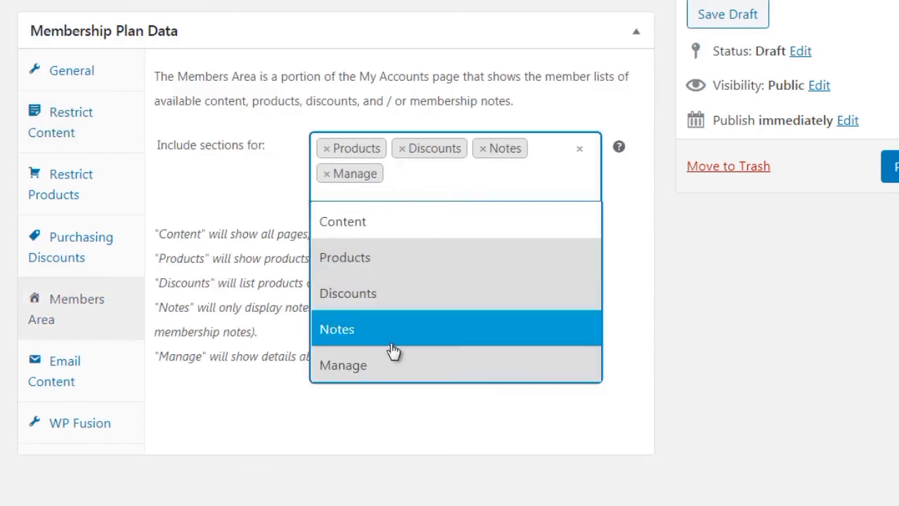
{"action": "left_click", "coordinate": [397, 226]}
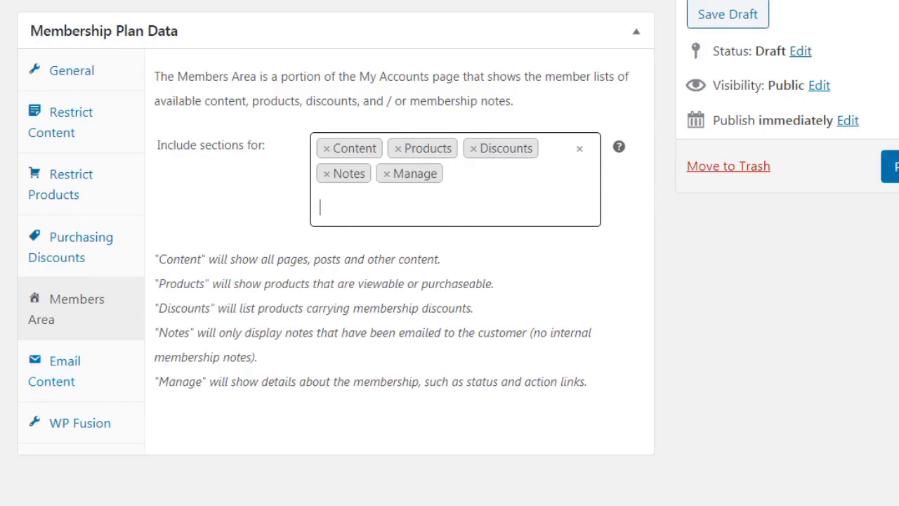
- Publish the premium membership plan, confirming that rules without a title apply to all content
{"action": "scroll", "coordinate": [449, 253], "scroll_direction": "up", "scroll_amount": 1}
{"action": "scroll", "coordinate": [449, 253], "scroll_direction": "down", "scroll_amount": 1}
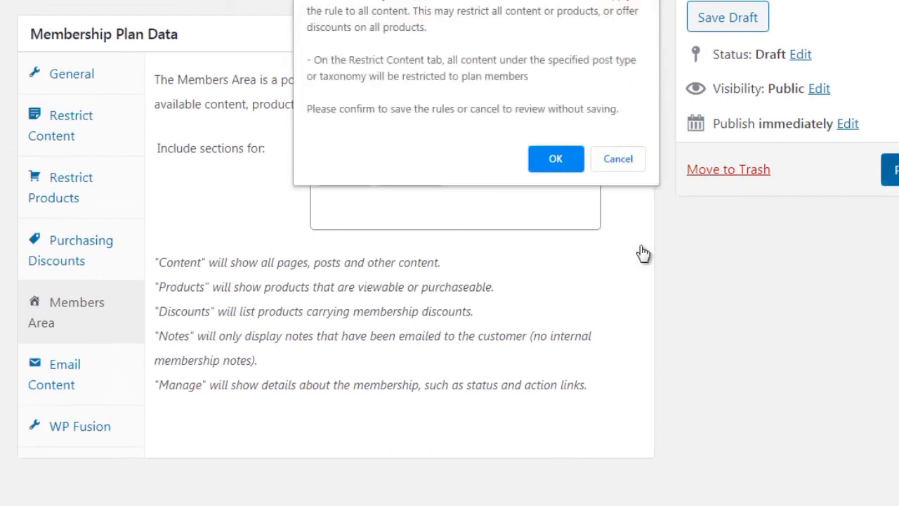
{"action": "left_click", "coordinate": [557, 159]}
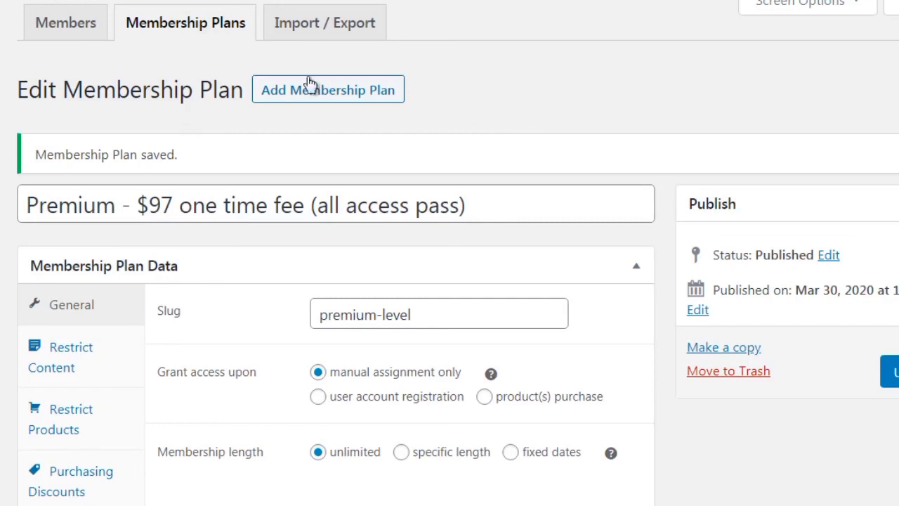
{"action": "mouse_move", "coordinate": [342, 33]}
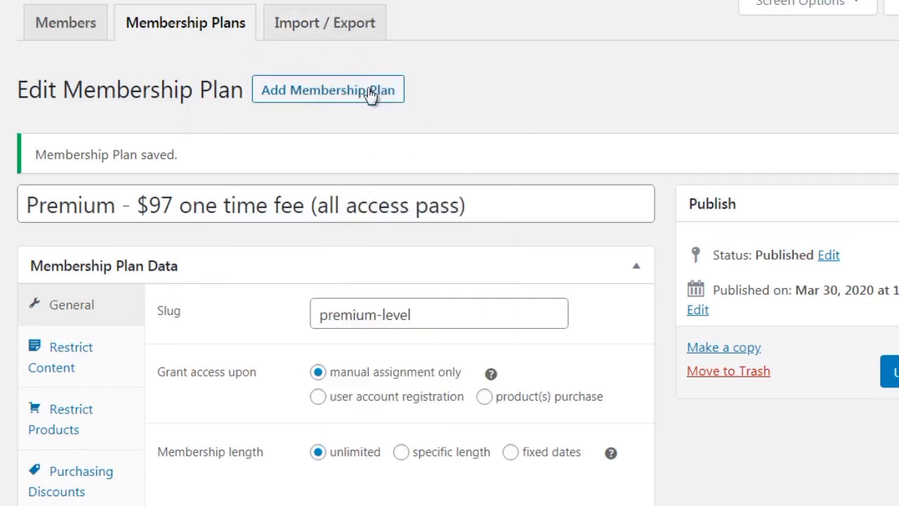